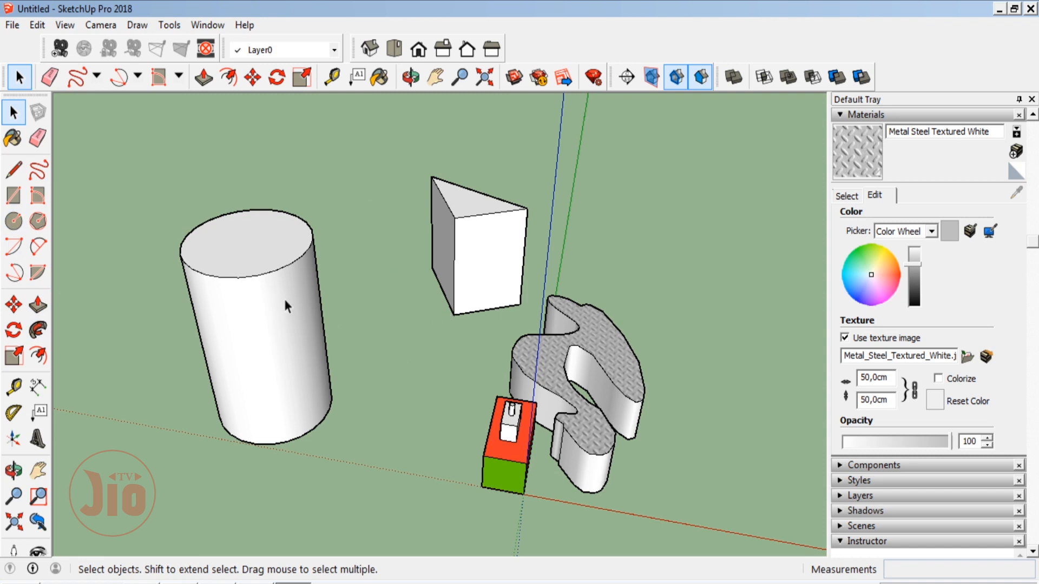
# Delete the whole triangular prism standing between the cylinder and the curved solid.
pyautogui.tripleClick(252, 271)
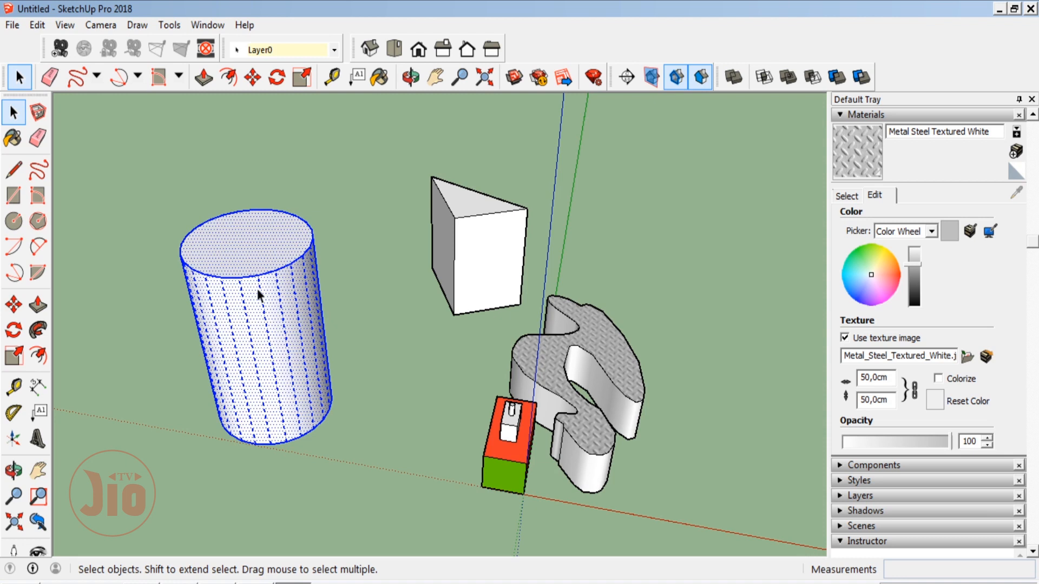
pyautogui.moveTo(148, 190); pyautogui.dragTo(362, 500)
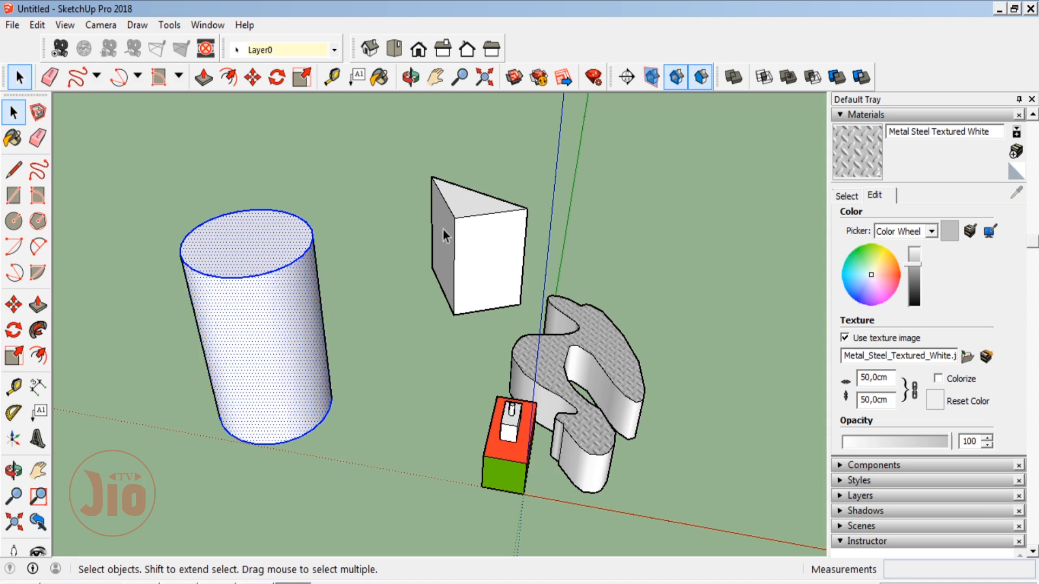
pyautogui.moveTo(410, 161); pyautogui.dragTo(525, 285)
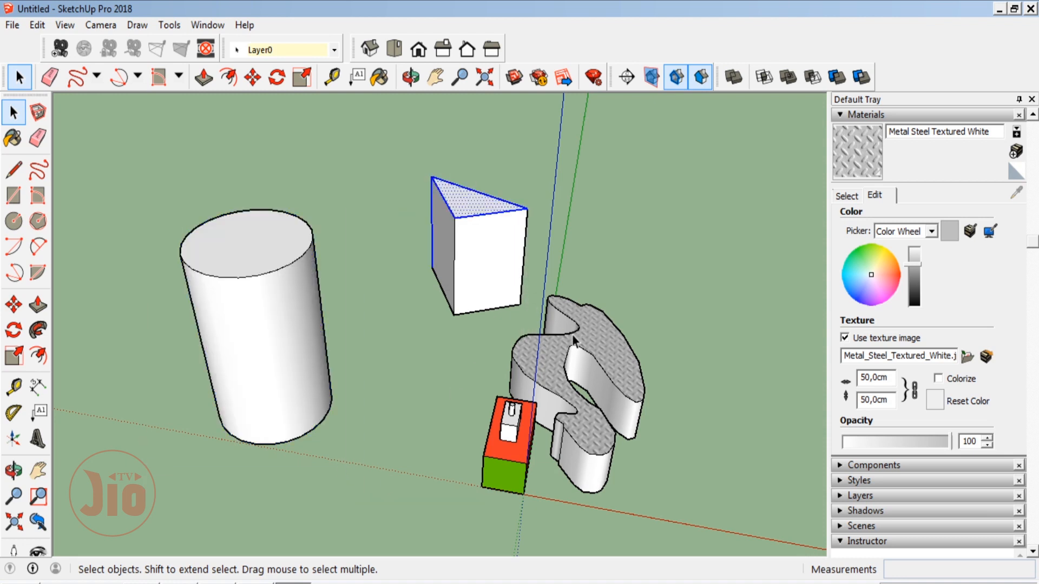
pyautogui.tripleClick(480, 247)
pyautogui.press('Delete')
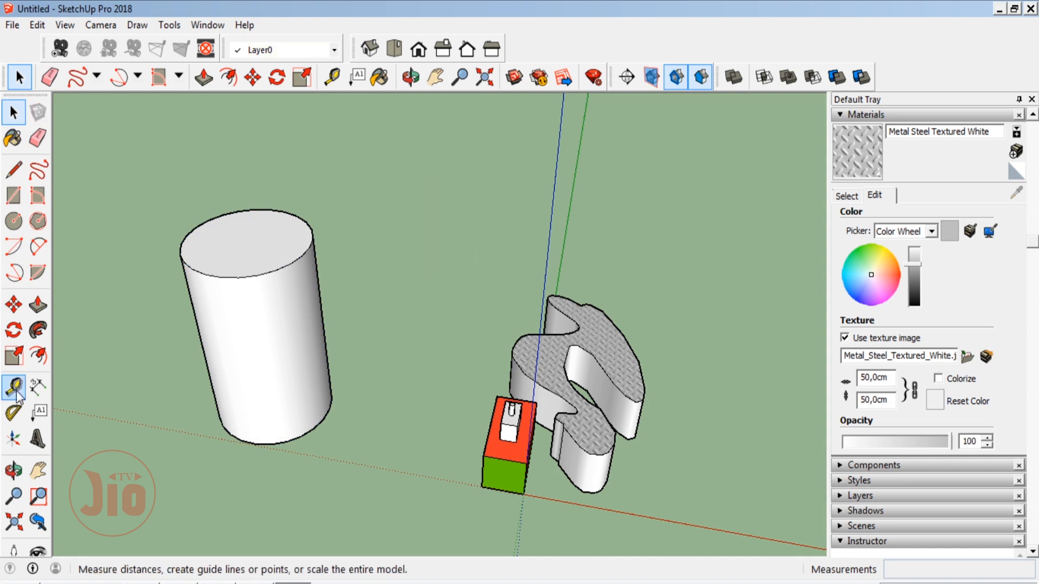
pyautogui.click(13, 472)
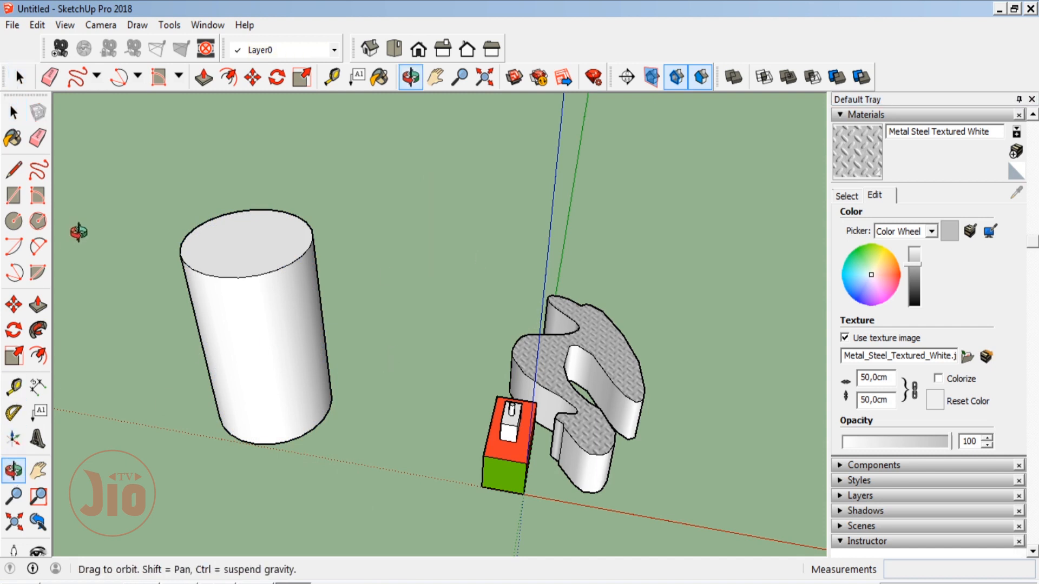
pyautogui.click(13, 112)
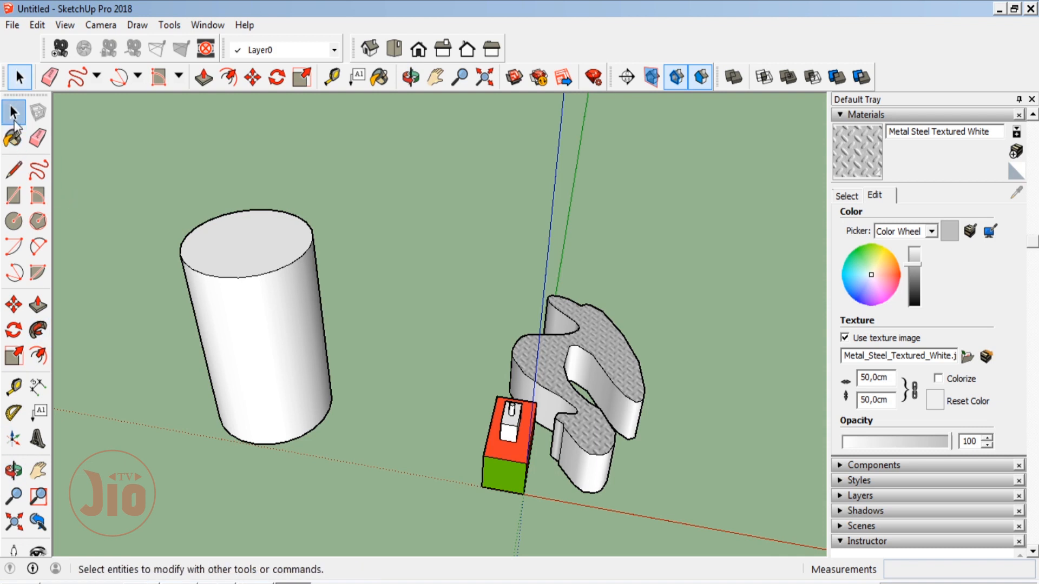
pyautogui.click(13, 138)
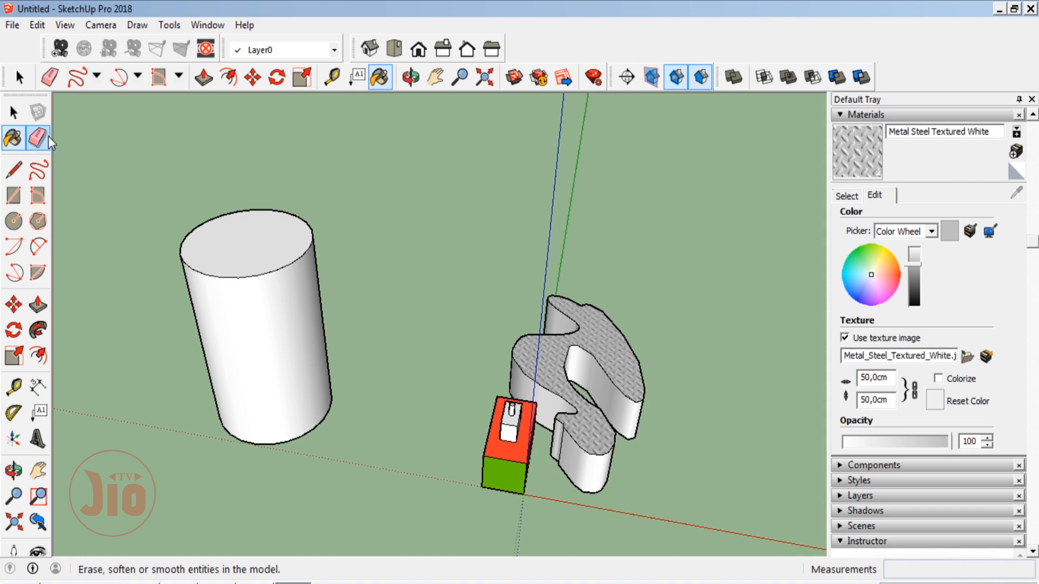
pyautogui.click(13, 112)
pyautogui.scroll(-2, 374, 283)
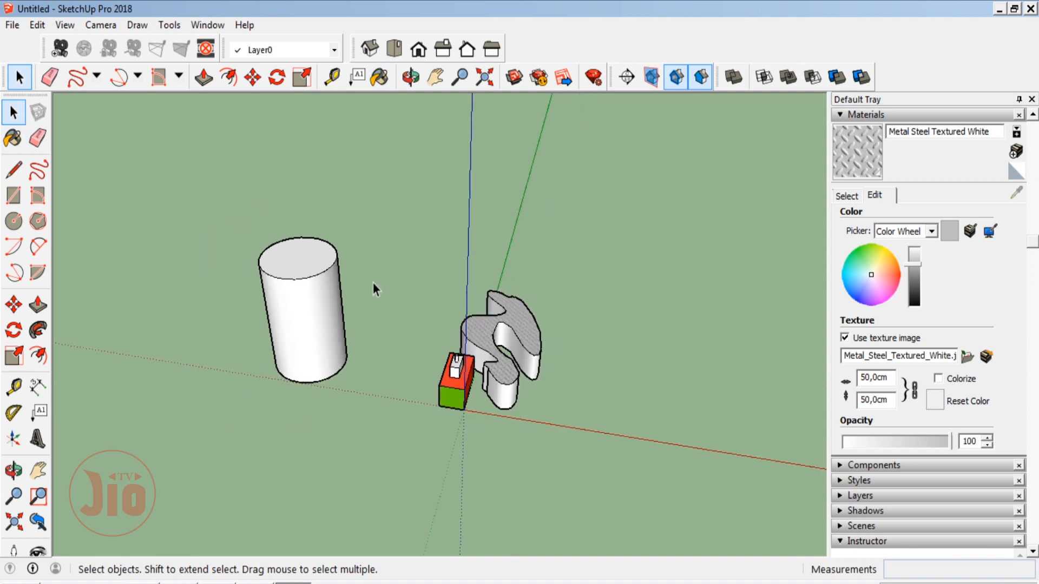
pyautogui.scroll(-4, 374, 287)
pyautogui.scroll(2, 130, 248)
# Try to draw a rectangle with dimensions 100,100 near the red axis beside the cylinder, and undo it.
pyautogui.click(20, 199)
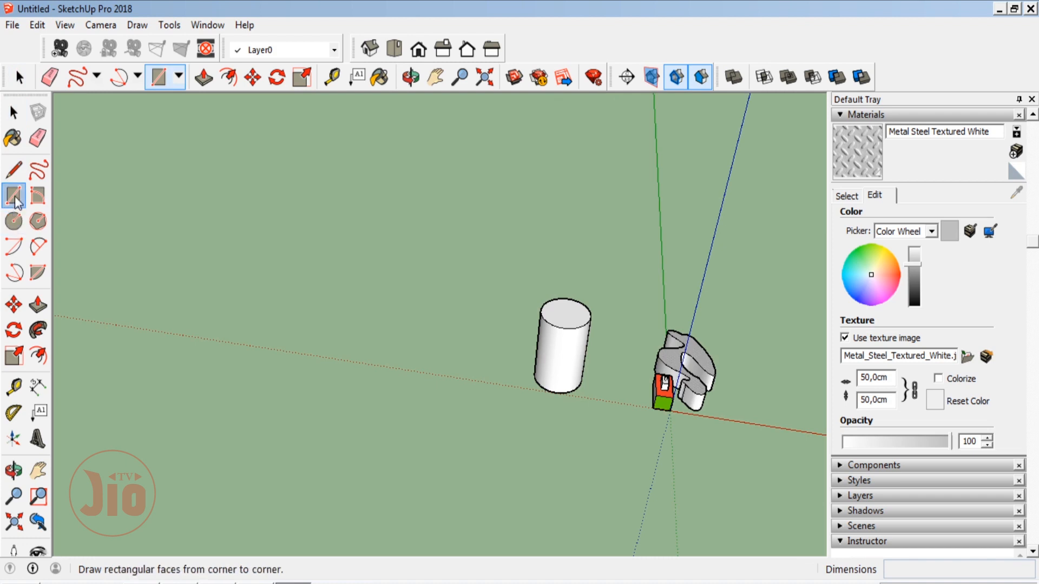
pyautogui.scroll(-2, 406, 352)
pyautogui.scroll(3, 395, 343)
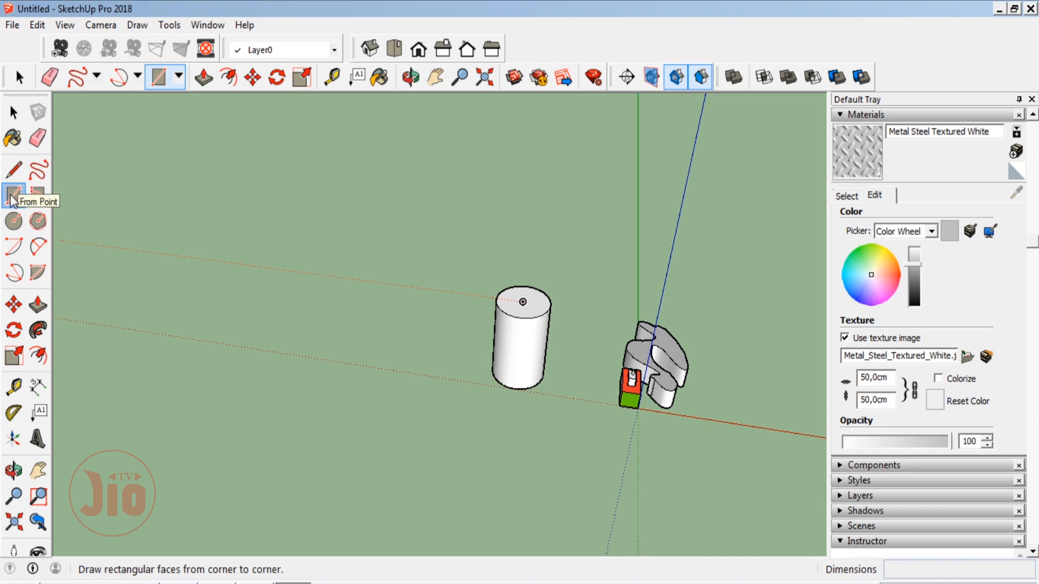
pyautogui.click(12, 196)
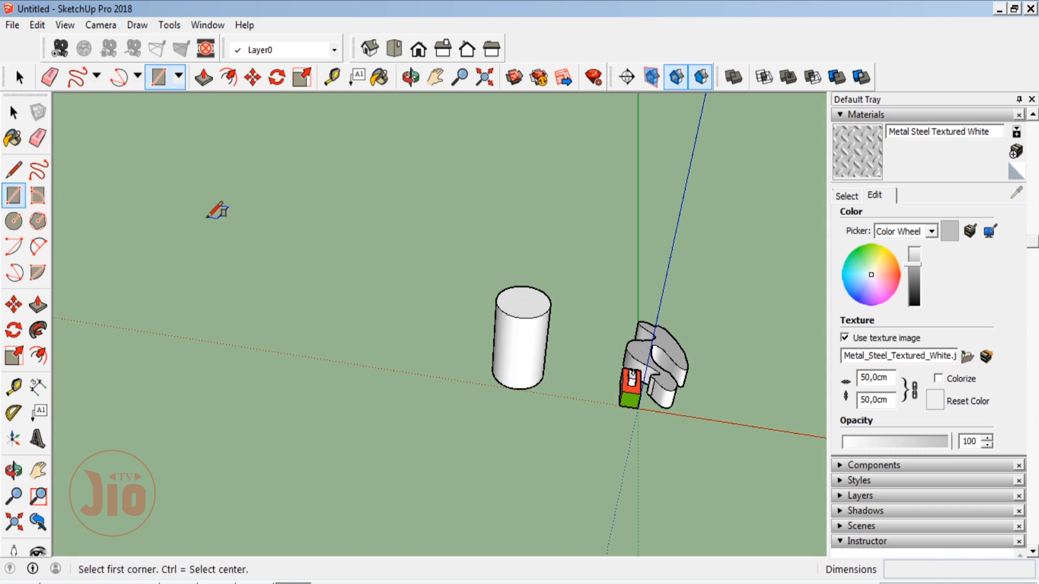
pyautogui.click(315, 357)
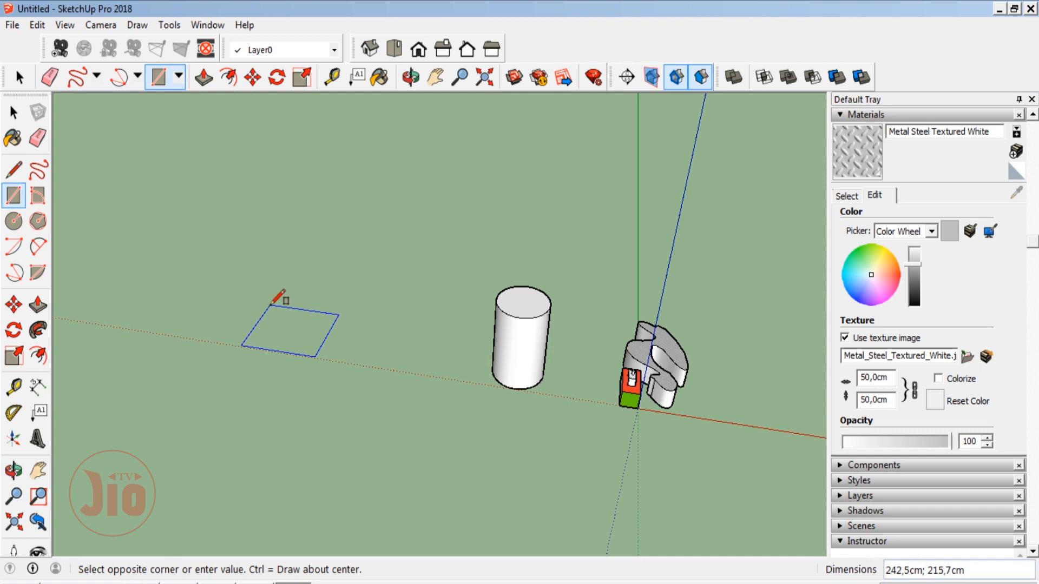
pyautogui.scroll(-3, 440, 348)
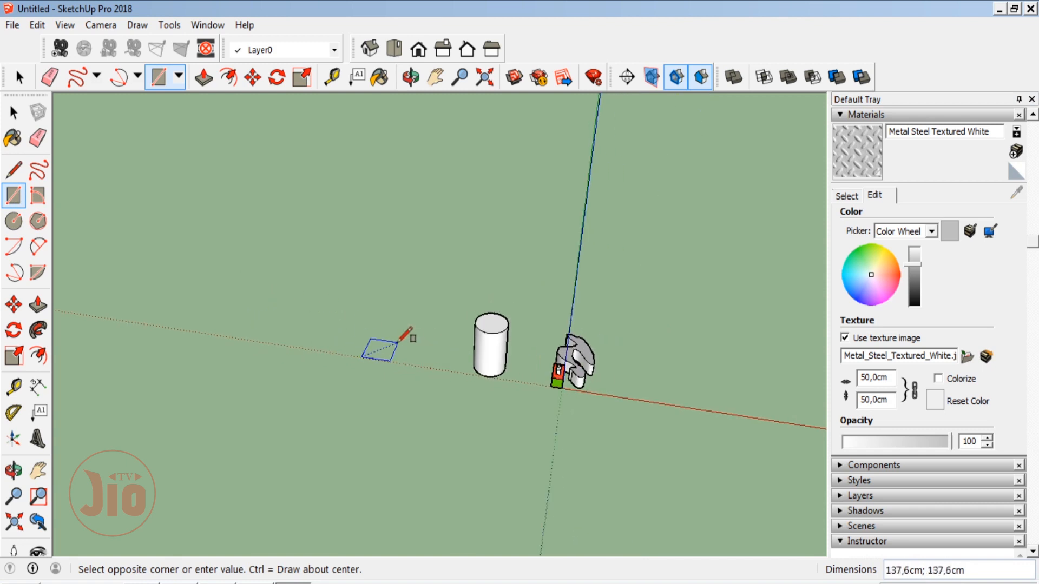
pyautogui.scroll(7, 398, 340)
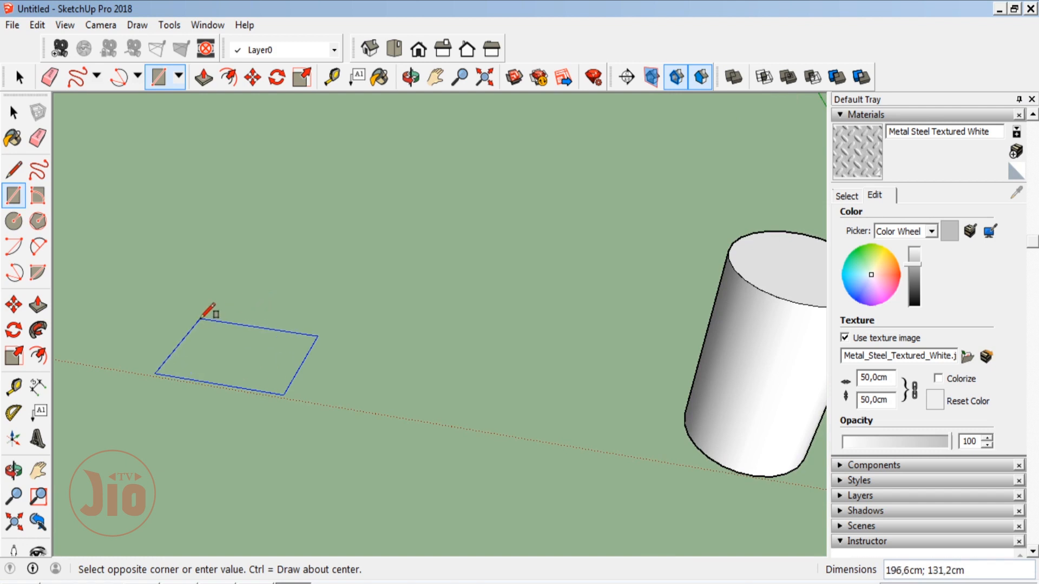
pyautogui.scroll(-2, 564, 285)
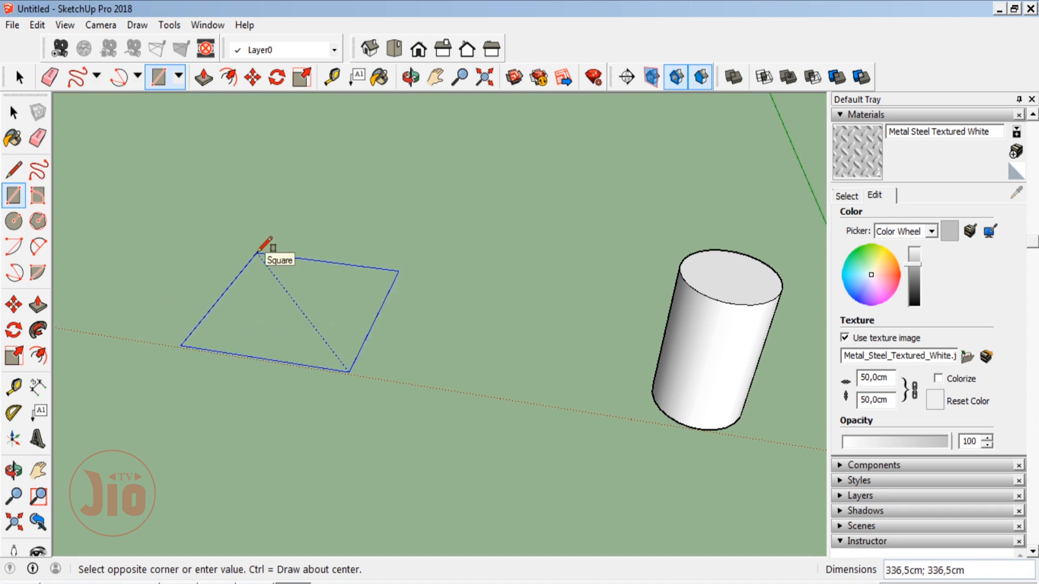
pyautogui.write('100,')
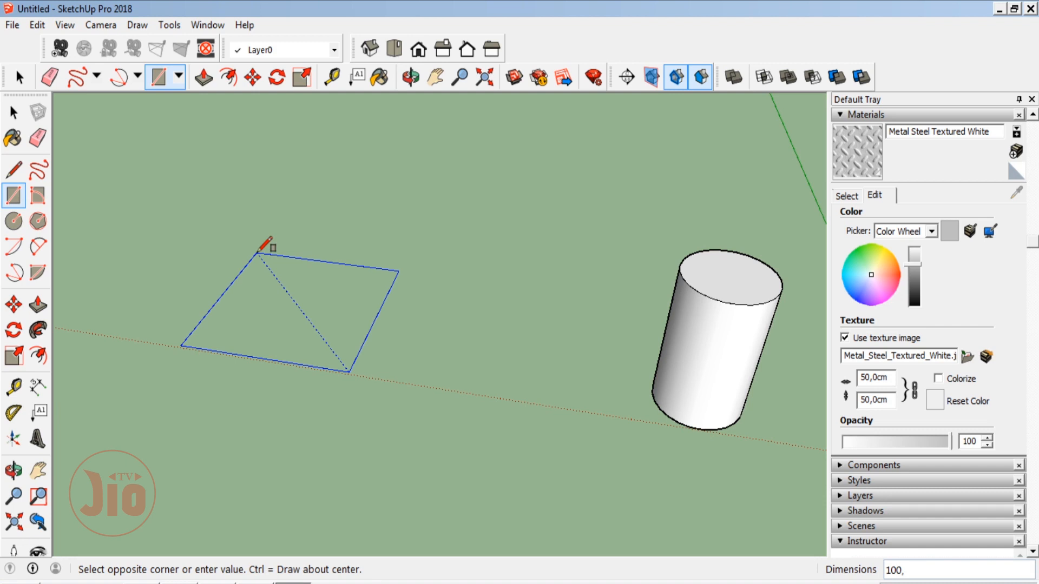
pyautogui.write('100')
pyautogui.press('Return')
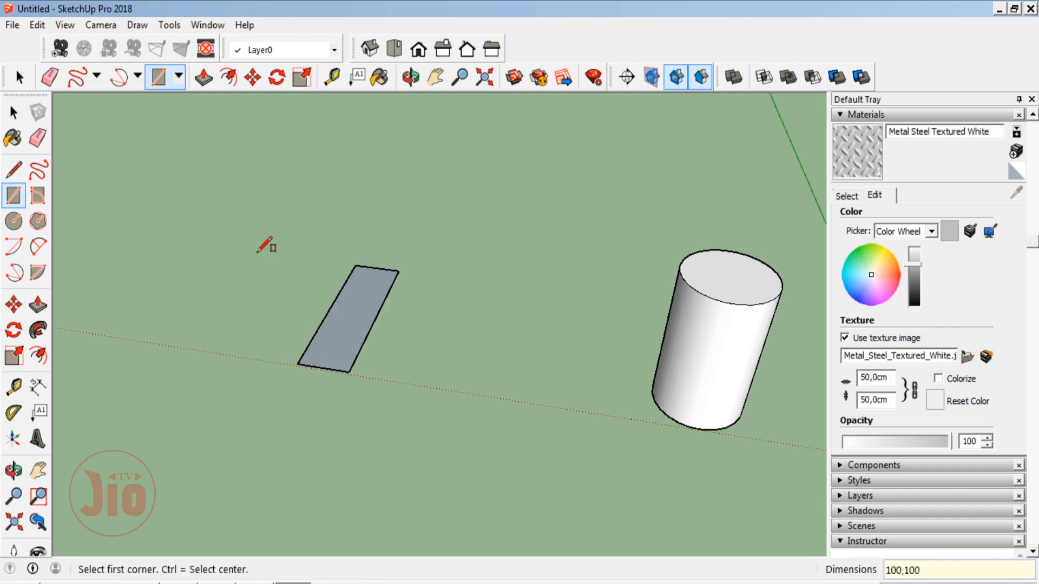
pyautogui.scroll(4, 322, 327)
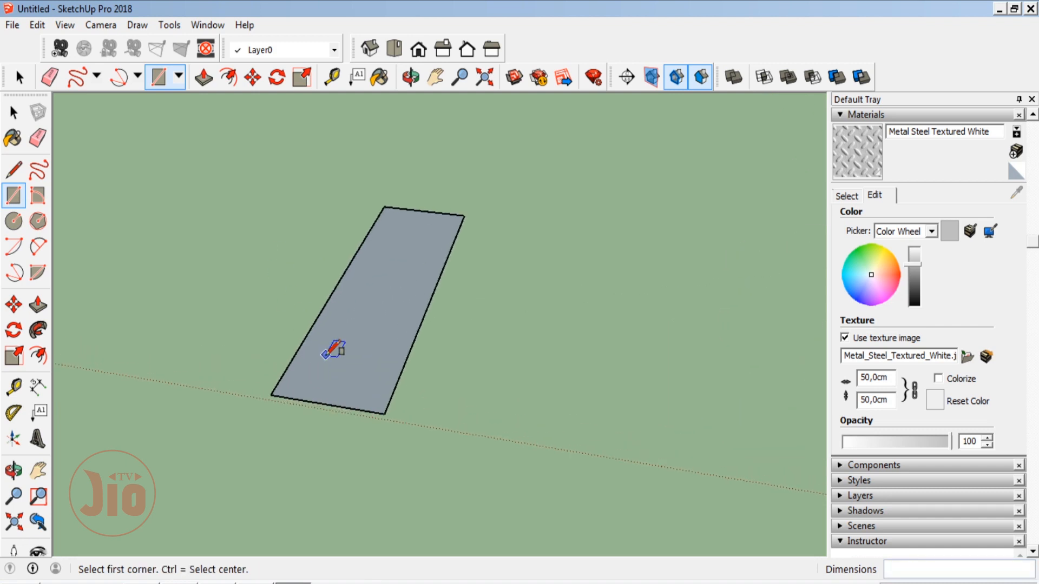
pyautogui.hotkey('ctrl', 'z')
pyautogui.click(286, 408)
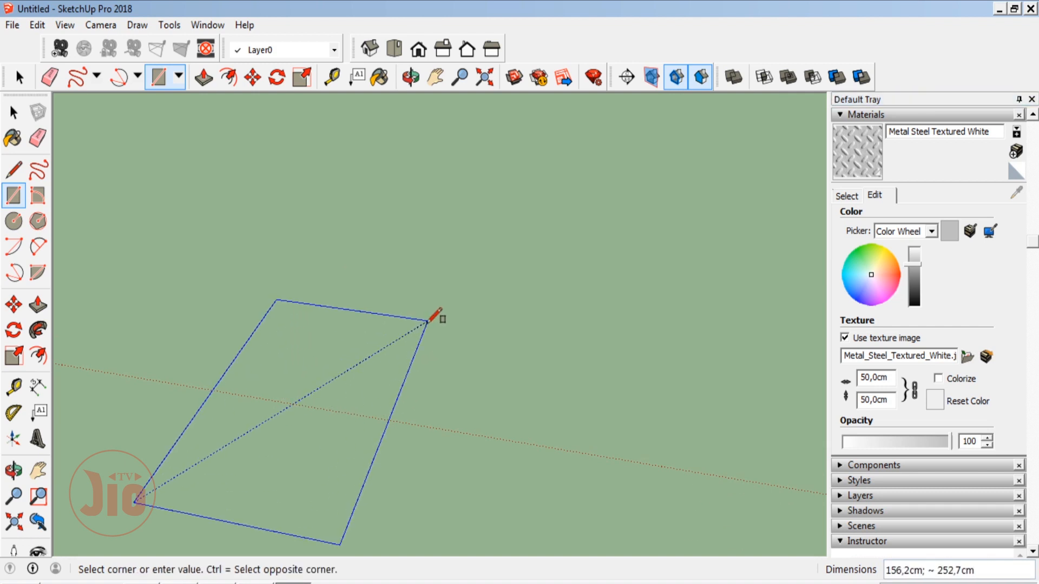
pyautogui.scroll(-3, 460, 298)
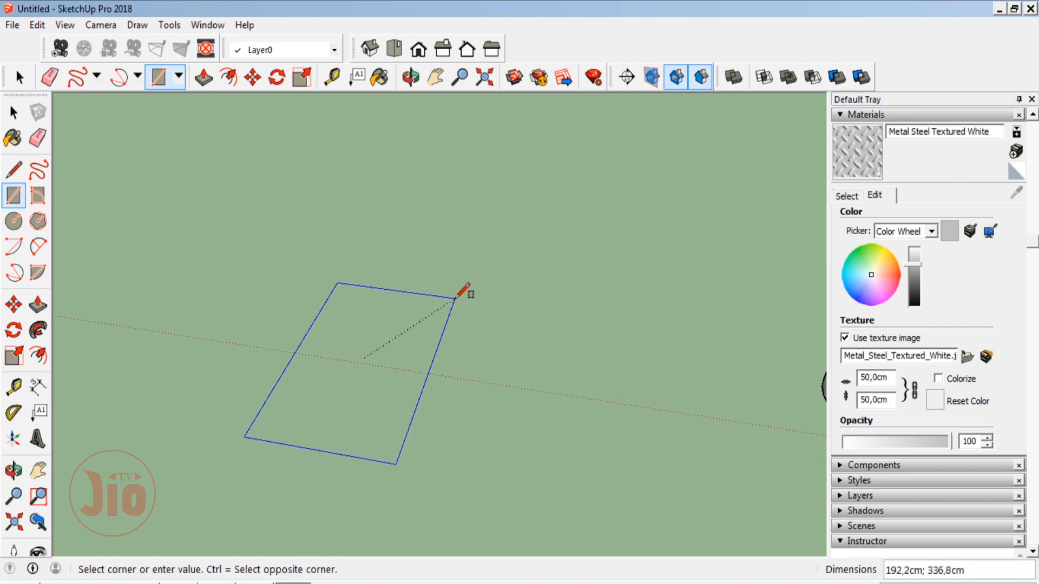
pyautogui.write('100.100')
# Open Model Info and check the model's unit settings.
pyautogui.click(65, 25)
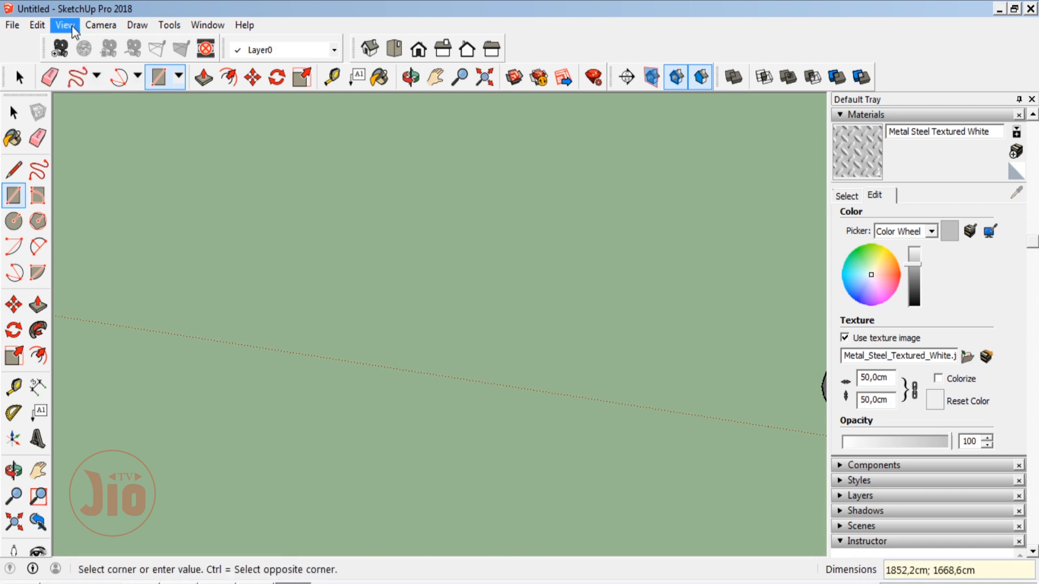
pyautogui.moveTo(149, 271)
pyautogui.click(187, 374)
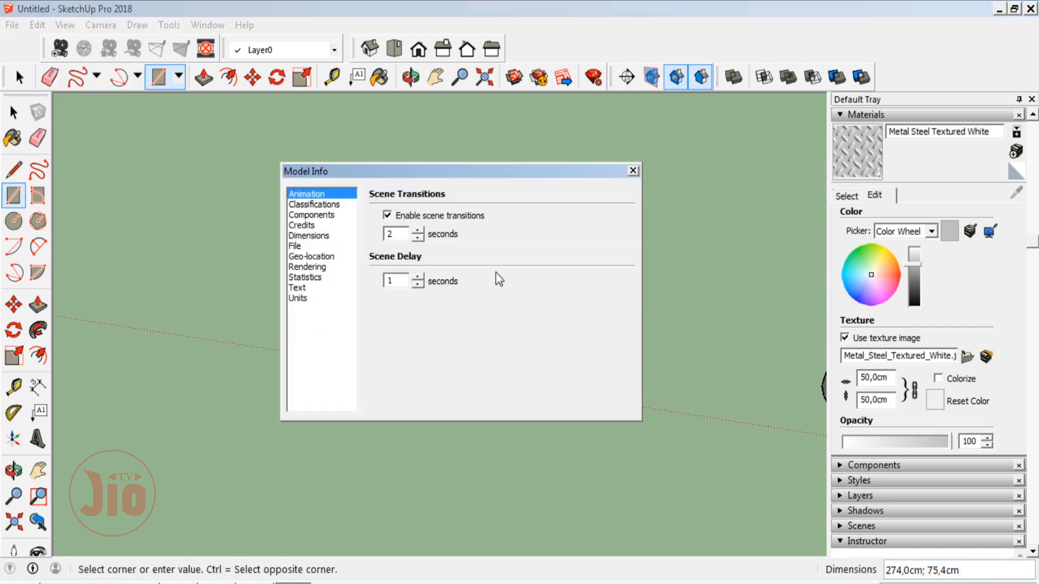
pyautogui.click(298, 298)
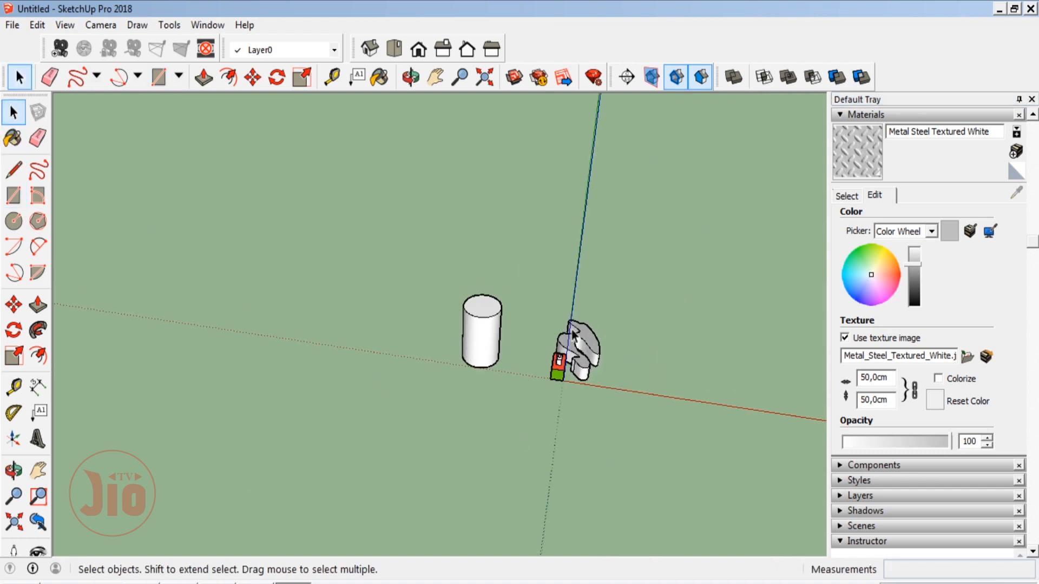
# Move the red and green box together with the curved solid about 728,7 cm along the red axis, away from the origin.
pyautogui.moveTo(522, 290); pyautogui.dragTo(632, 417)
pyautogui.click(13, 304)
pyautogui.click(561, 365)
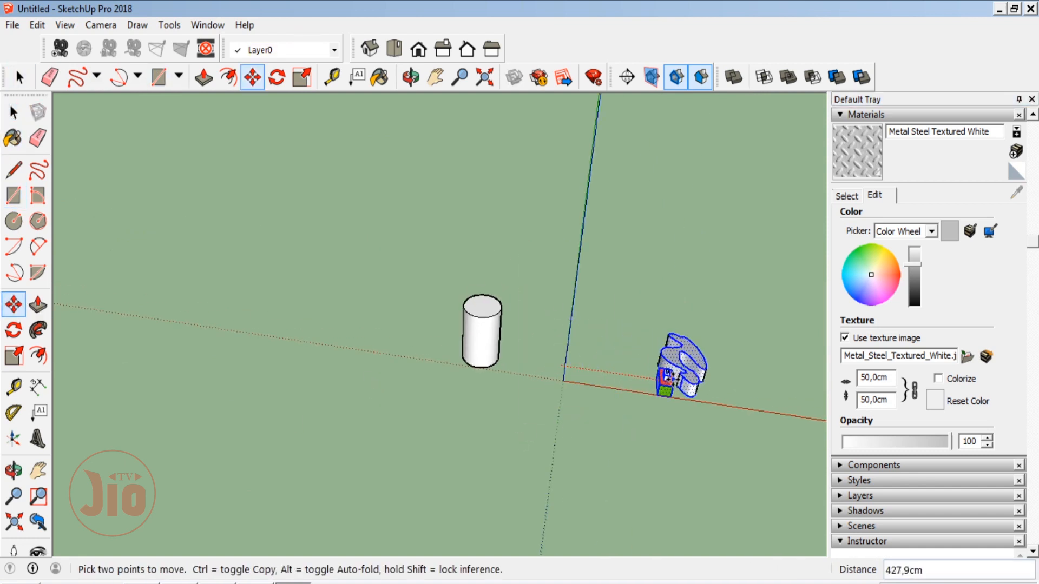
pyautogui.click(751, 389)
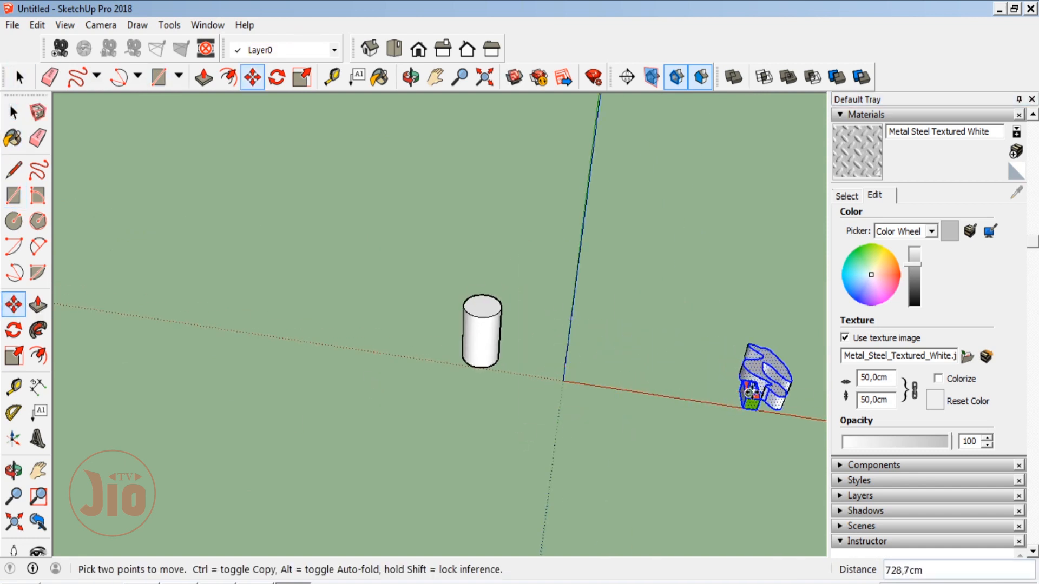
# Try to draw a rectangle with dimensions 100,100 starting from the origin, and undo it.
pyautogui.click(13, 195)
pyautogui.scroll(2, 582, 368)
pyautogui.scroll(2, 587, 361)
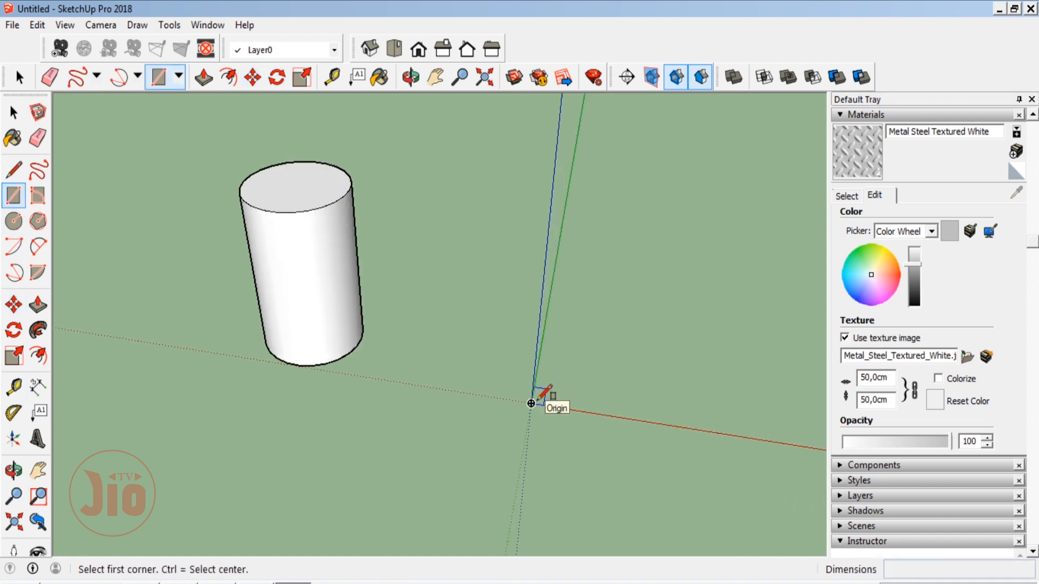
pyautogui.click(531, 403)
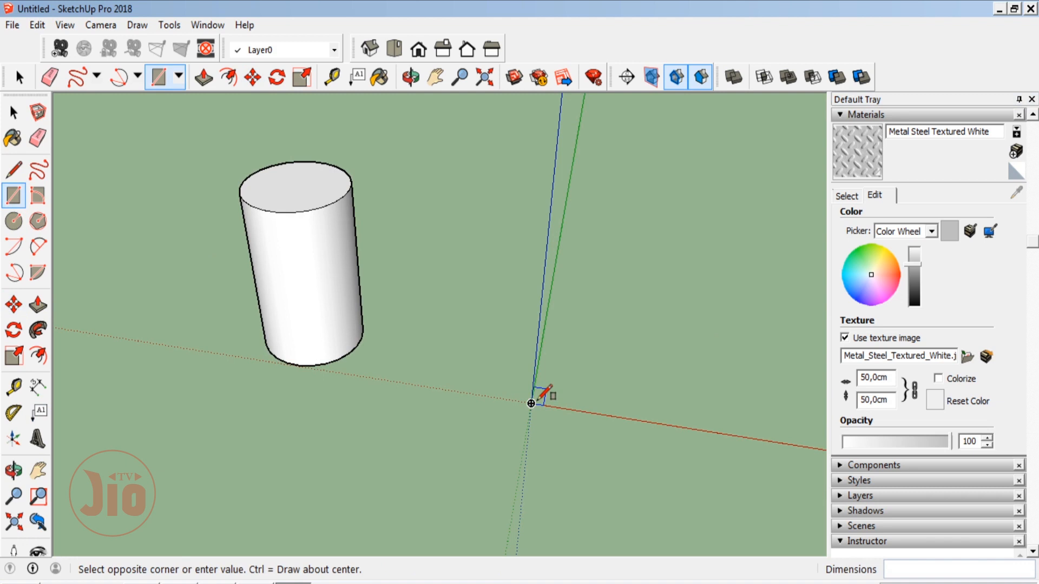
pyautogui.scroll(-1, 300, 349)
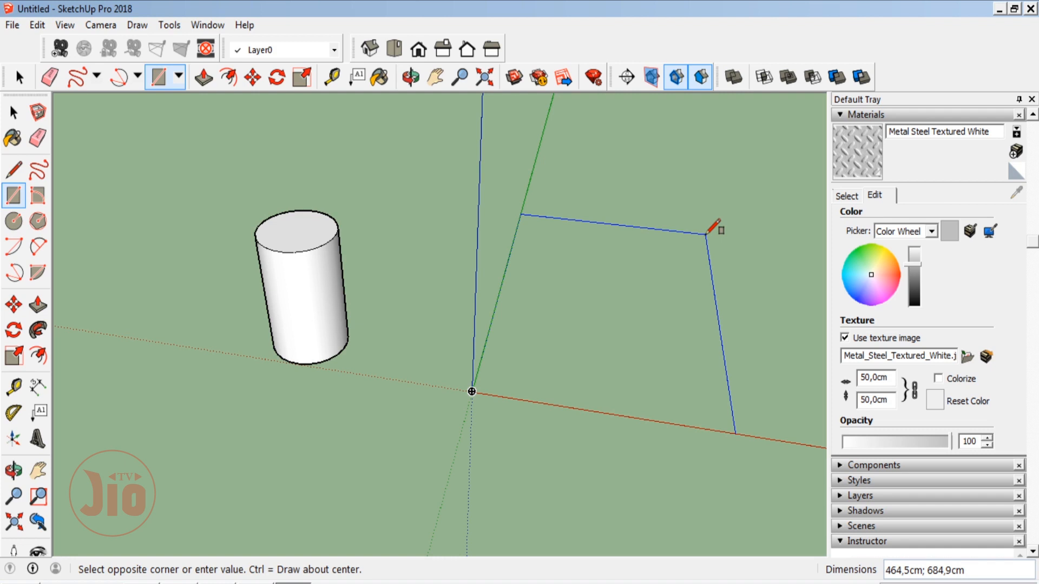
pyautogui.write('100,100')
pyautogui.press('Return')
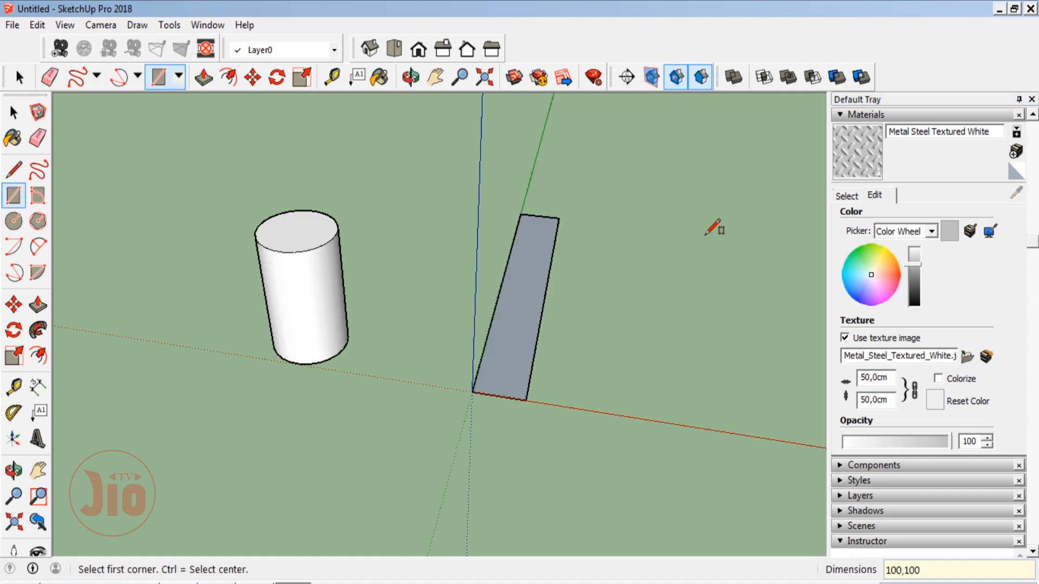
pyautogui.hotkey('ctrl', 'z')
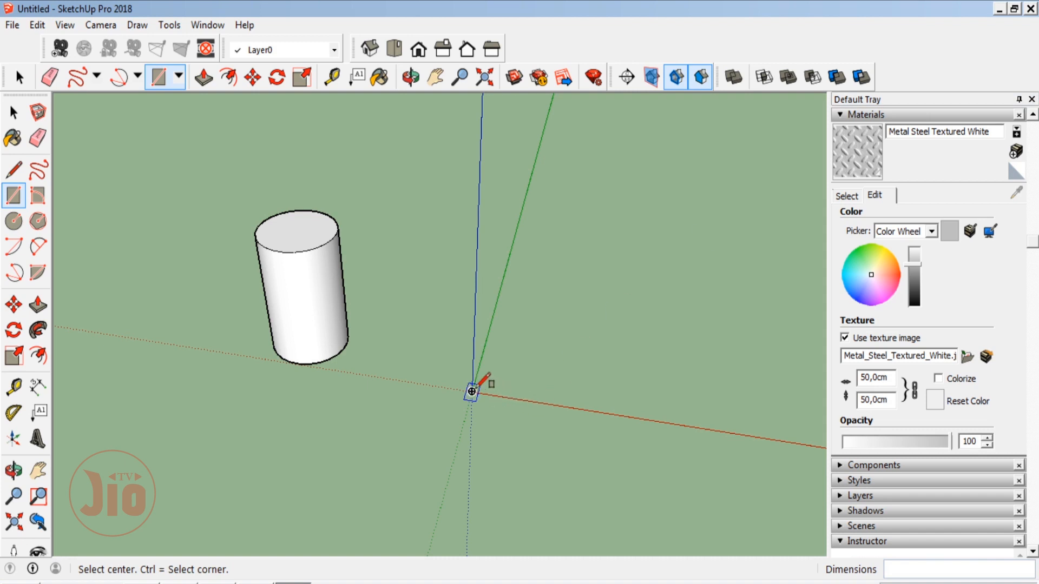
# Draw a 100 by 100 cm square on the ground centred on the origin.
pyautogui.click(472, 391)
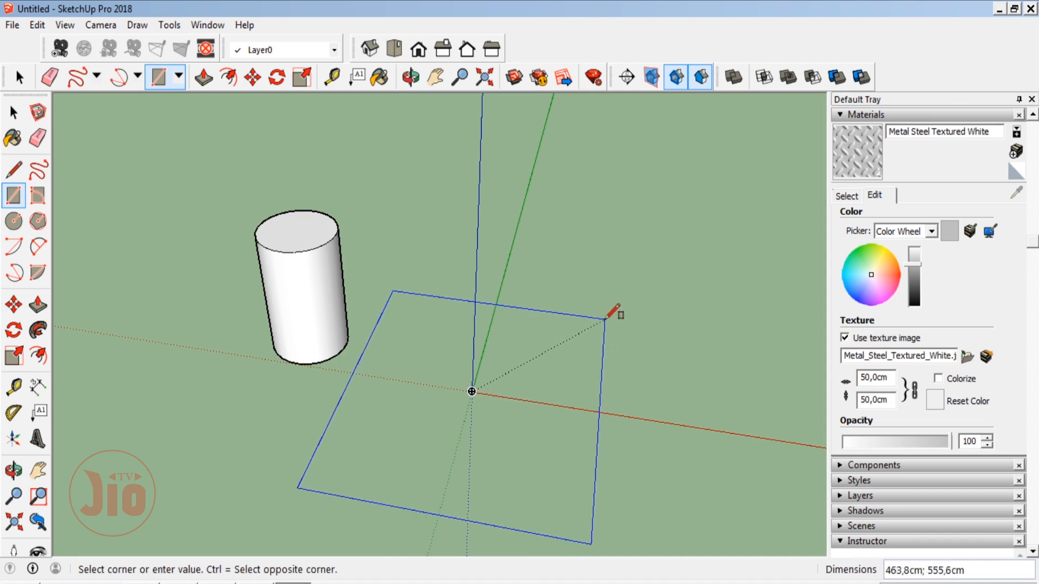
pyautogui.write('100')
pyautogui.press('BackSpace')
pyautogui.press('BackSpace')
pyautogui.press('BackSpace')
pyautogui.press('BackSpace')
pyautogui.write('100;100')
pyautogui.press('Return')
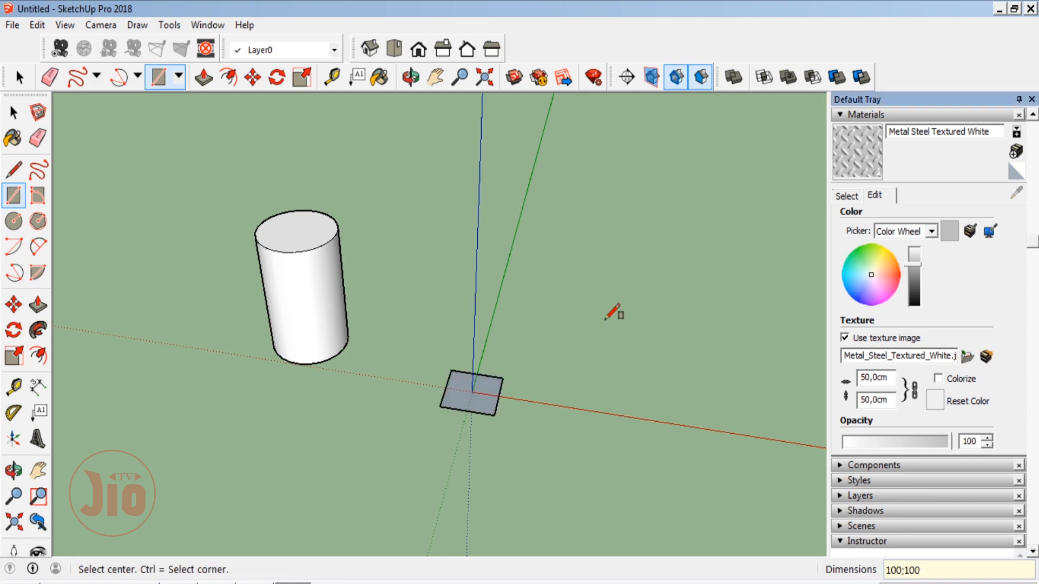
# Measure the front edge of the square at the origin with the Tape Measure, corner to corner.
pyautogui.scroll(3, 481, 414)
pyautogui.scroll(5, 481, 414)
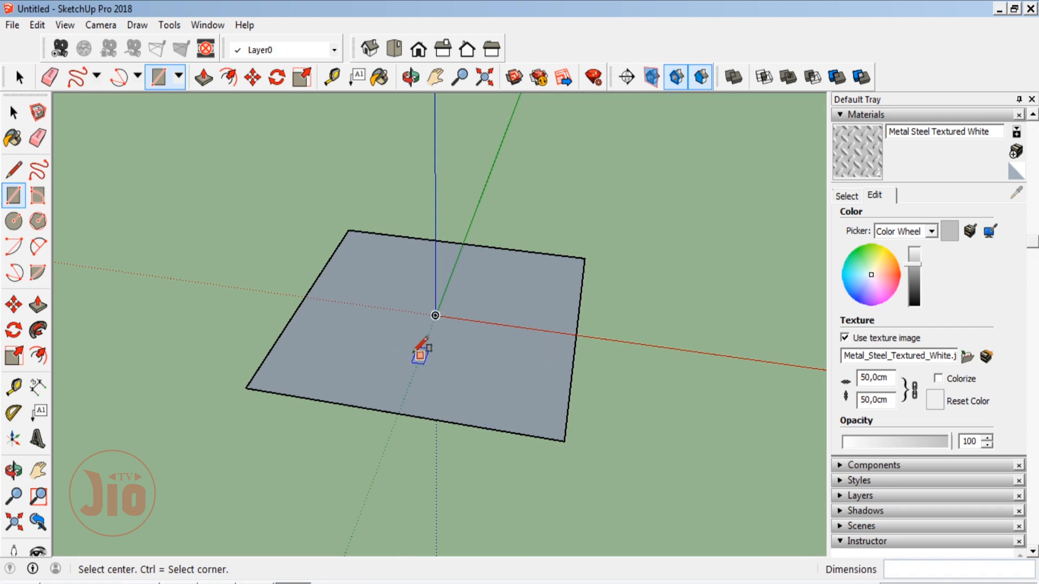
pyautogui.click(14, 471)
pyautogui.moveTo(398, 352); pyautogui.dragTo(457, 445)
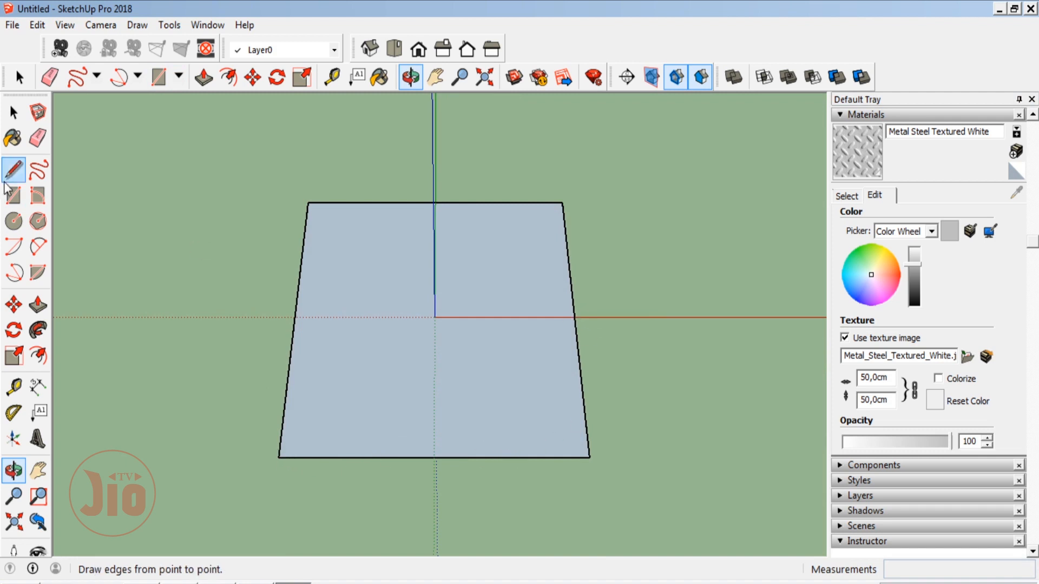
pyautogui.click(13, 388)
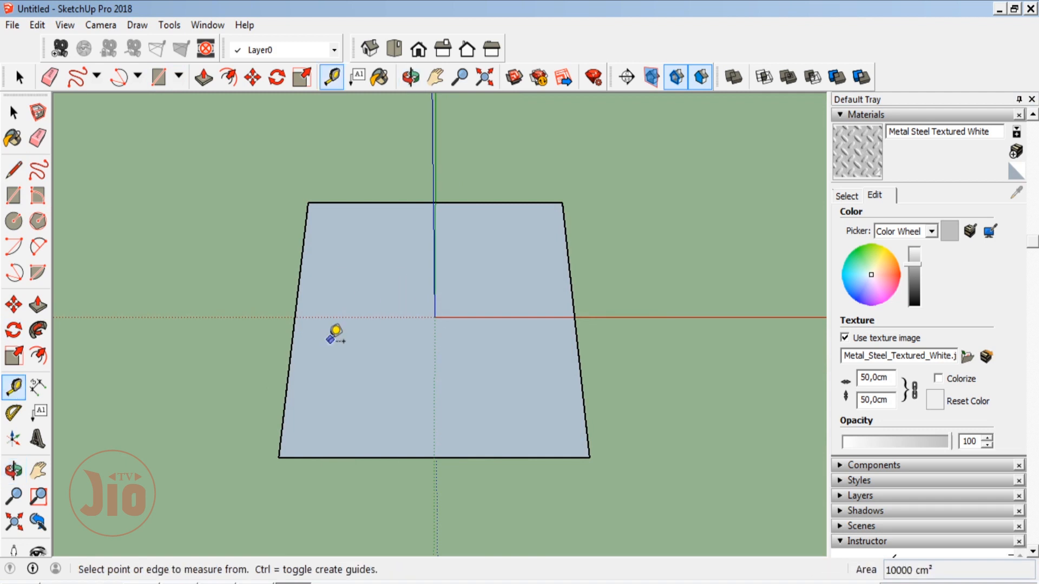
pyautogui.click(281, 455)
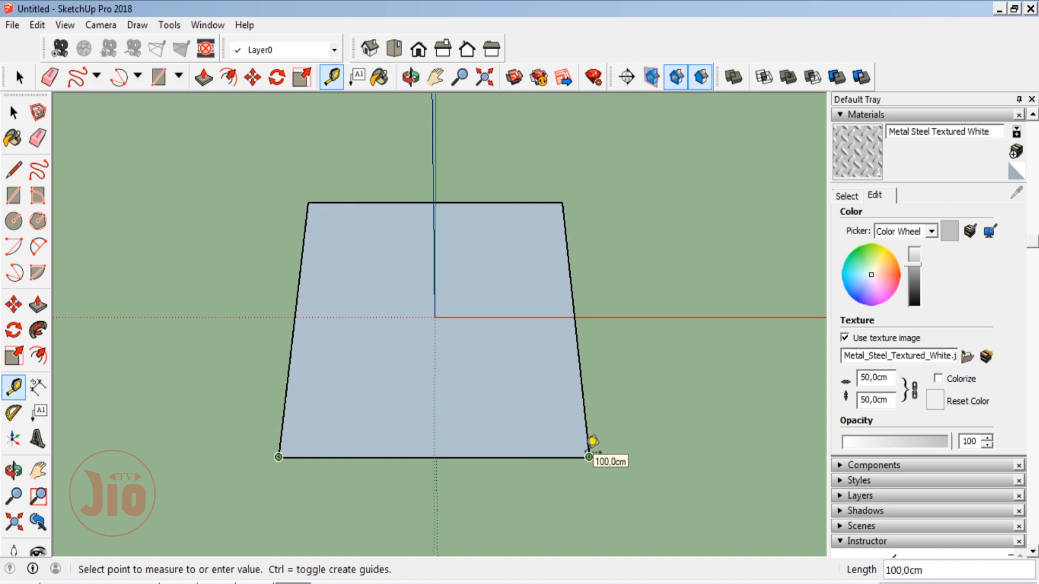
pyautogui.scroll(-2, 450, 379)
pyautogui.click(13, 112)
pyautogui.scroll(-2, 176, 325)
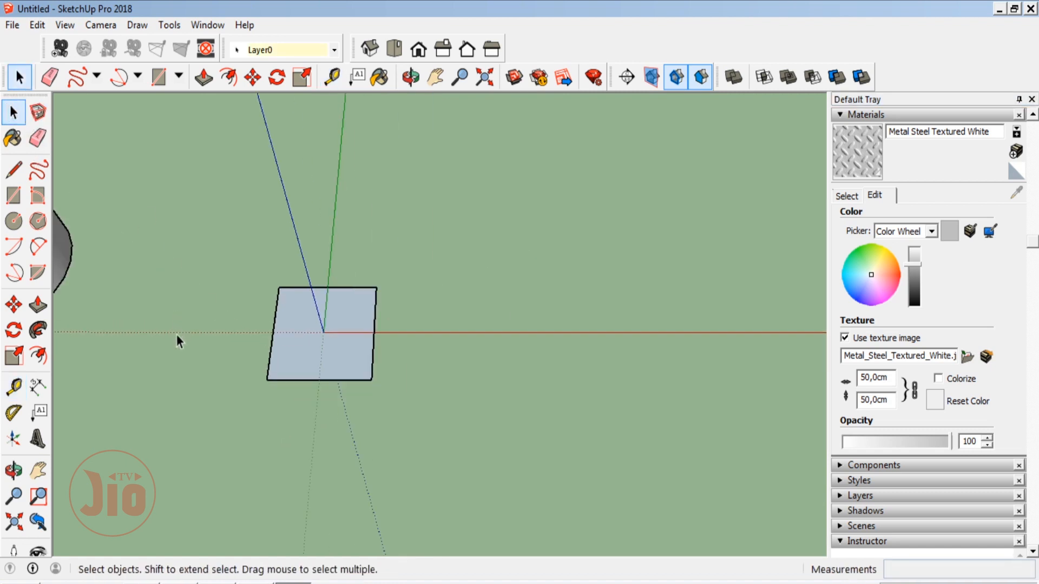
# Draw a 125 by 300 cm rectangle on the ground beside the square, starting its first corner on the red axis.
pyautogui.click(13, 194)
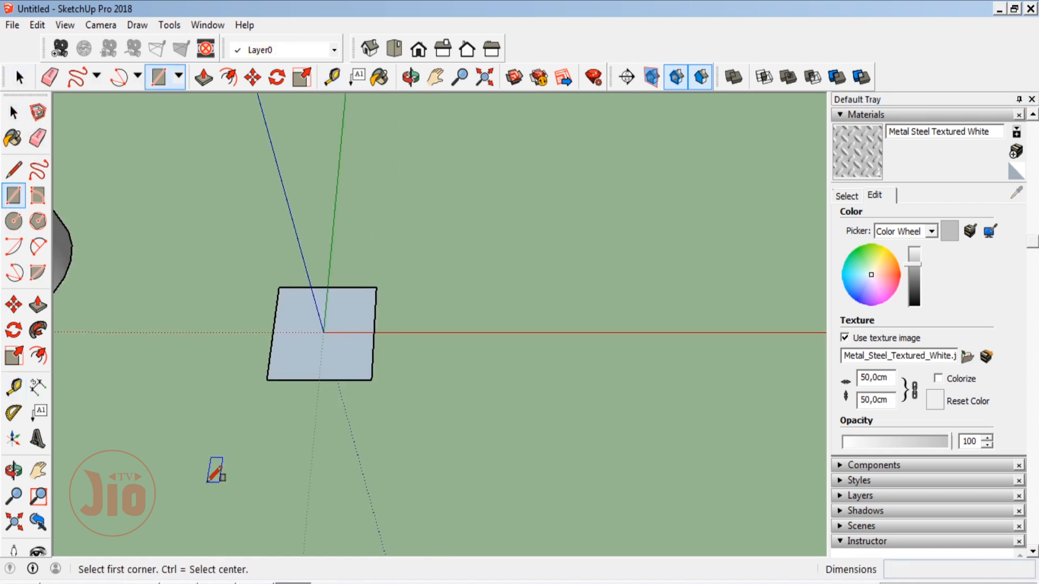
pyautogui.scroll(-1, 216, 471)
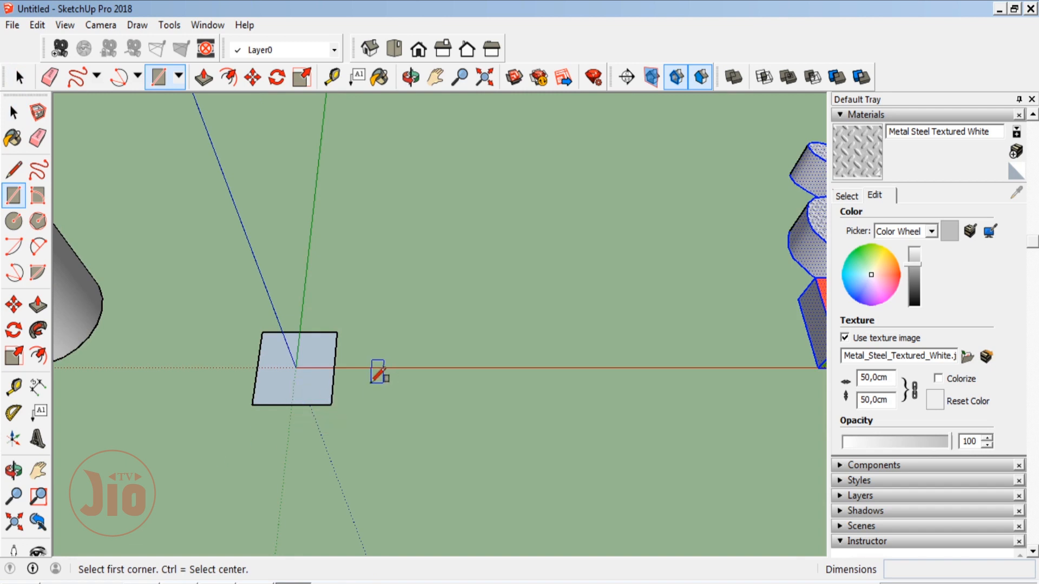
pyautogui.click(416, 368)
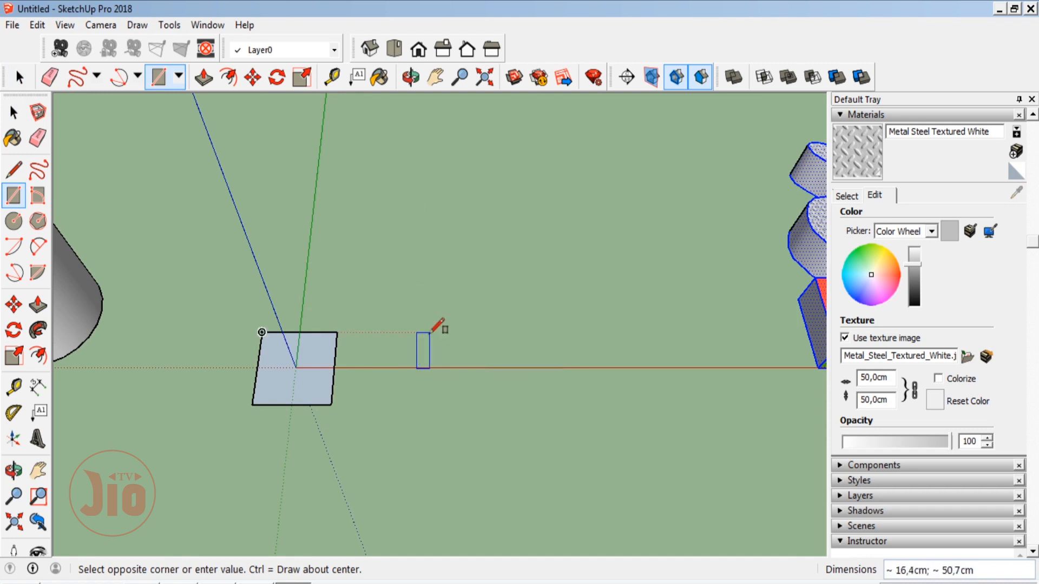
pyautogui.scroll(-1, 427, 332)
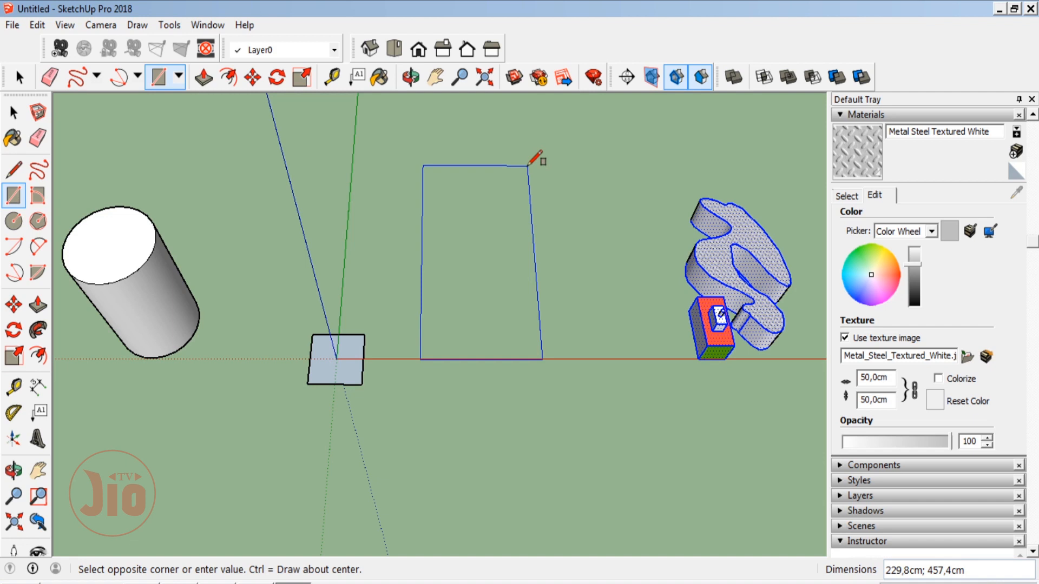
pyautogui.write('125;')
pyautogui.write('300')
pyautogui.press('Return')
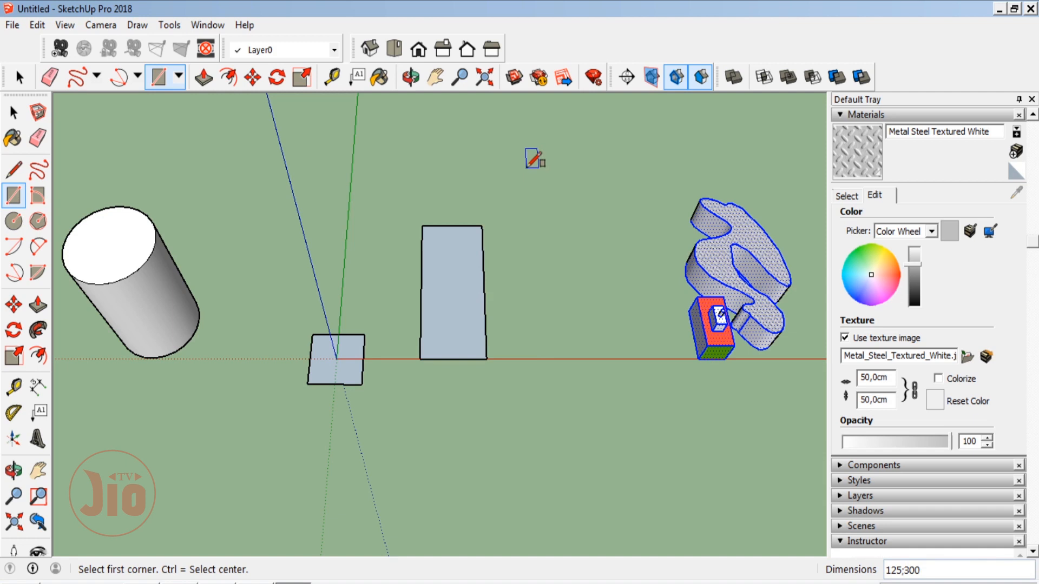
# Measure the far short edge of the tall rectangle from corner to corner.
pyautogui.scroll(5, 487, 257)
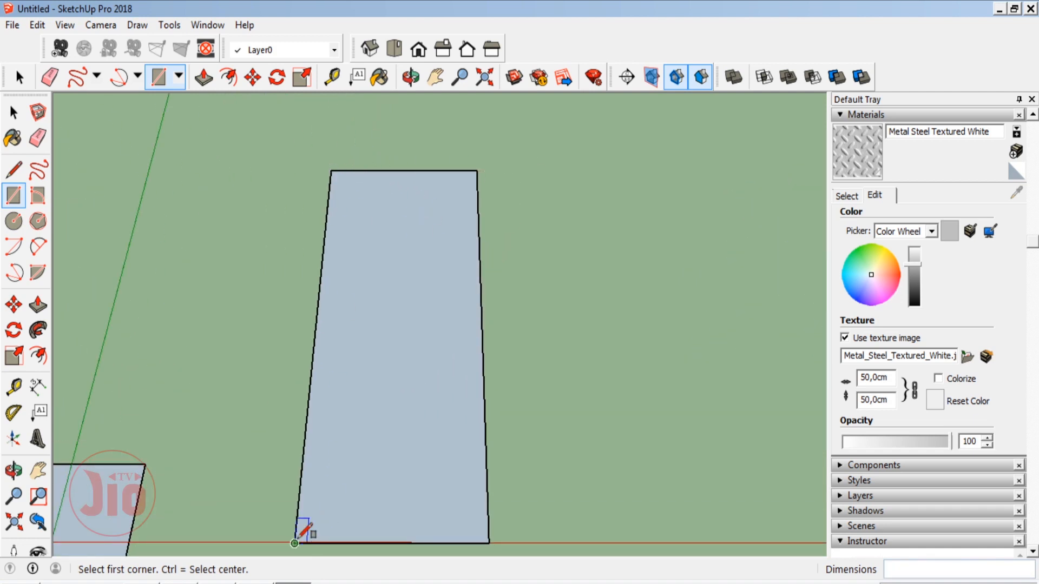
pyautogui.click(12, 387)
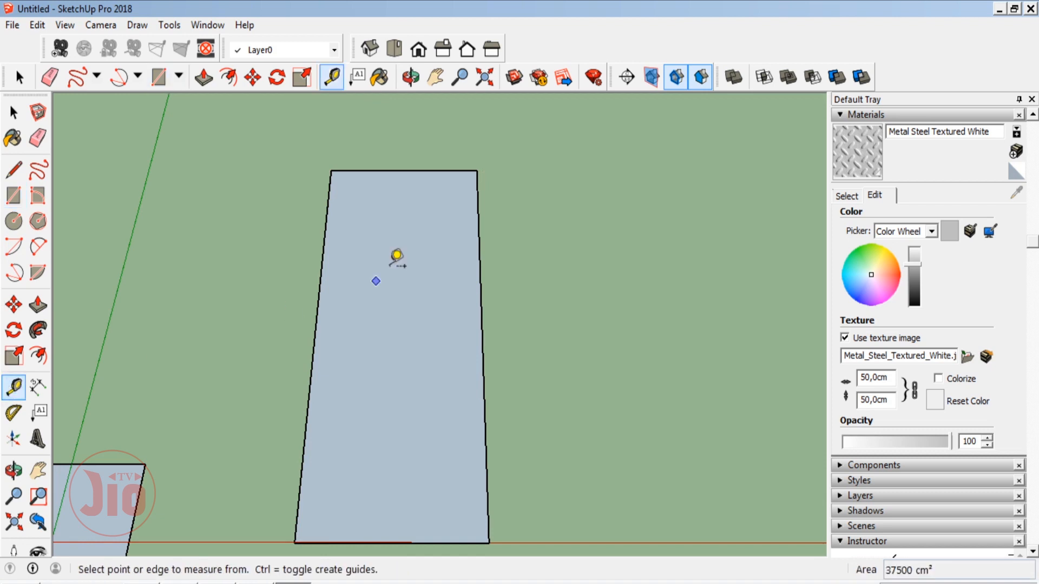
pyautogui.click(331, 170)
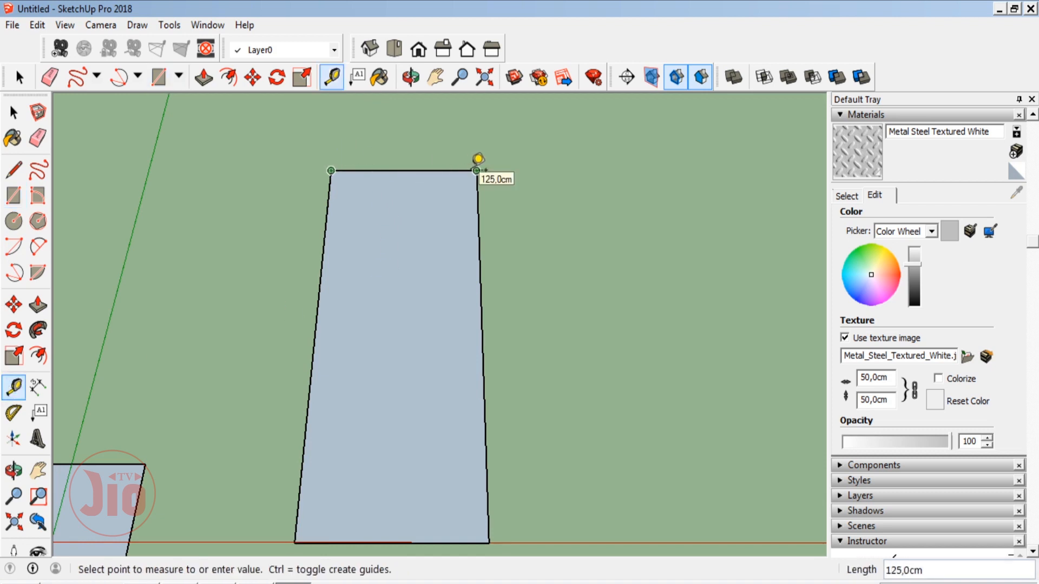
pyautogui.scroll(-1, 370, 331)
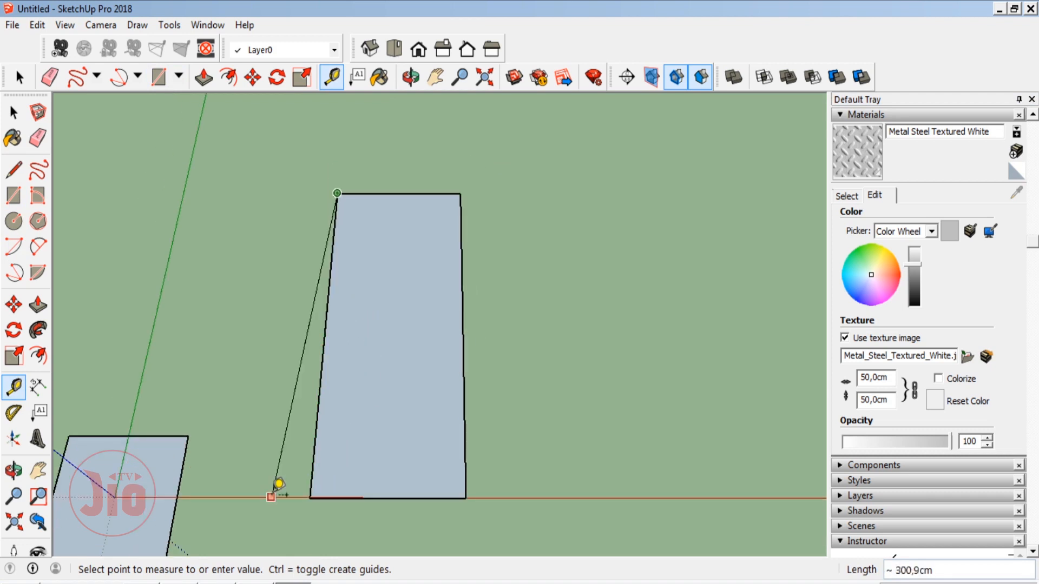
pyautogui.click(14, 470)
pyautogui.moveTo(541, 303); pyautogui.dragTo(640, 269)
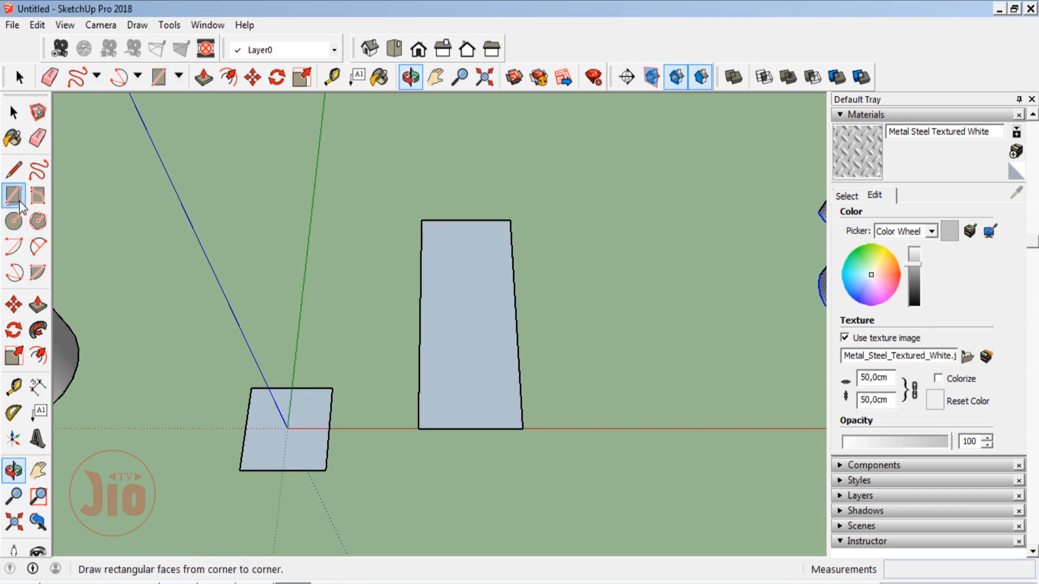
# Select the square at the origin together with its bounding edges.
pyautogui.click(38, 143)
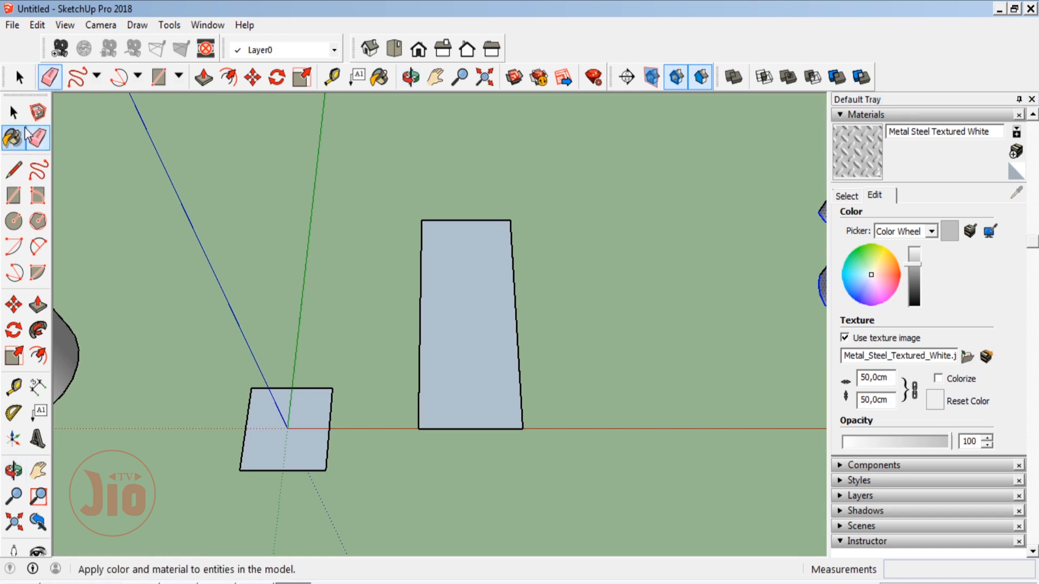
pyautogui.click(14, 113)
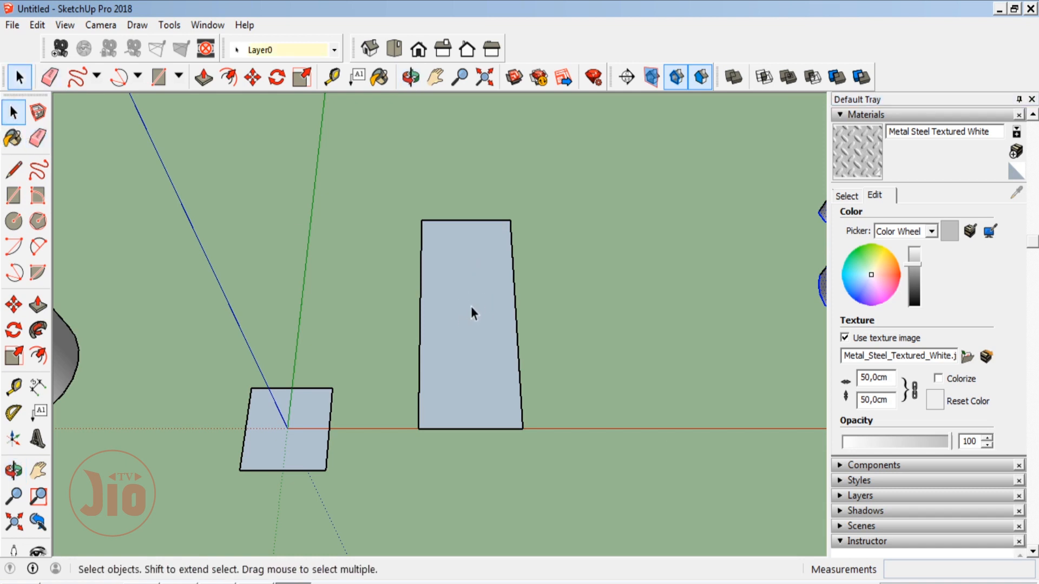
pyautogui.moveTo(284, 420); pyautogui.dragTo(377, 400, button='middle')
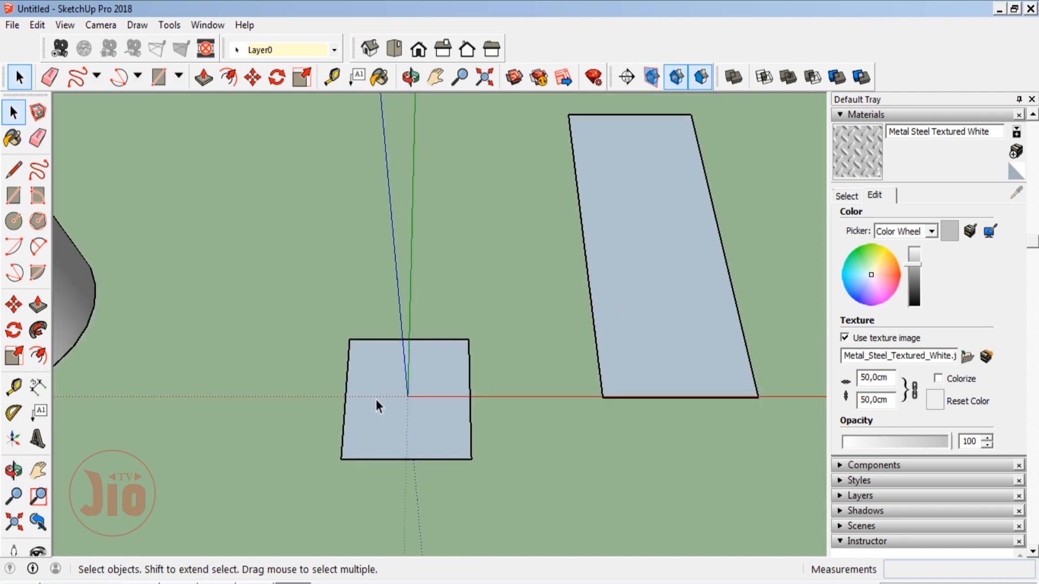
pyautogui.click(386, 420)
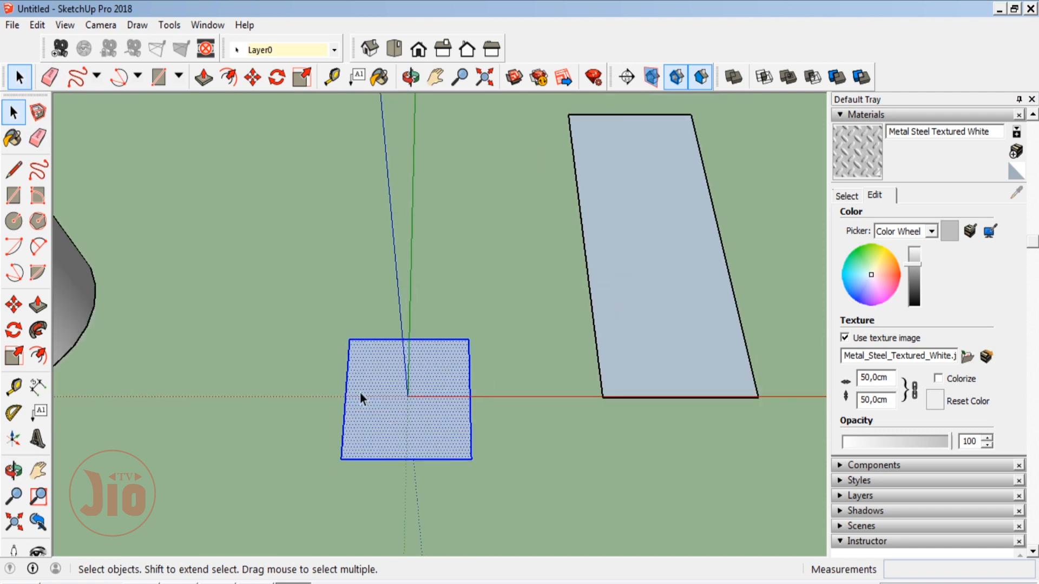
pyautogui.moveTo(307, 310); pyautogui.dragTo(527, 512)
# Erase the four edges of the square at the origin one at a time with the Eraser.
pyautogui.click(44, 143)
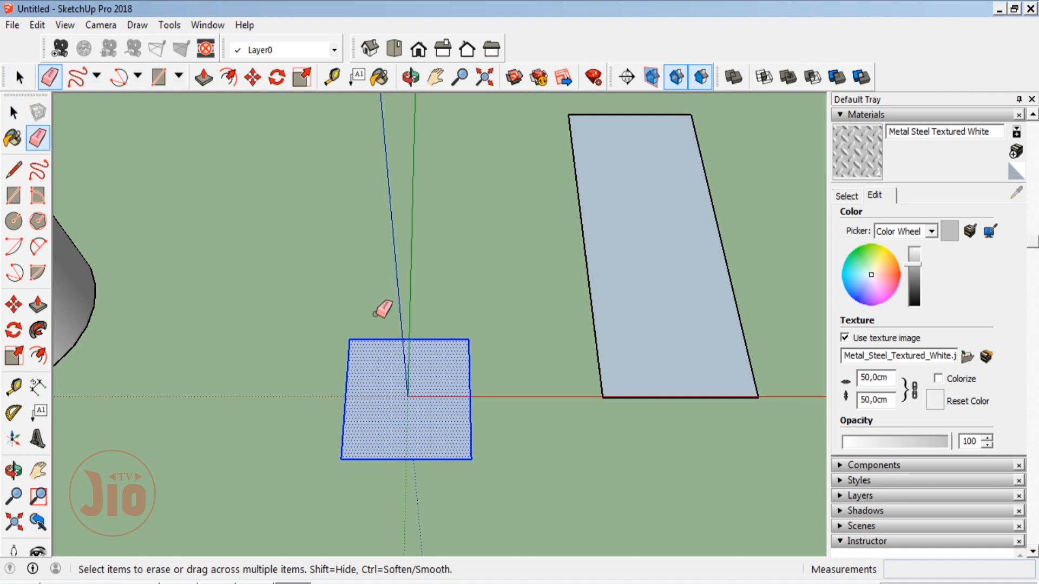
pyautogui.click(381, 339)
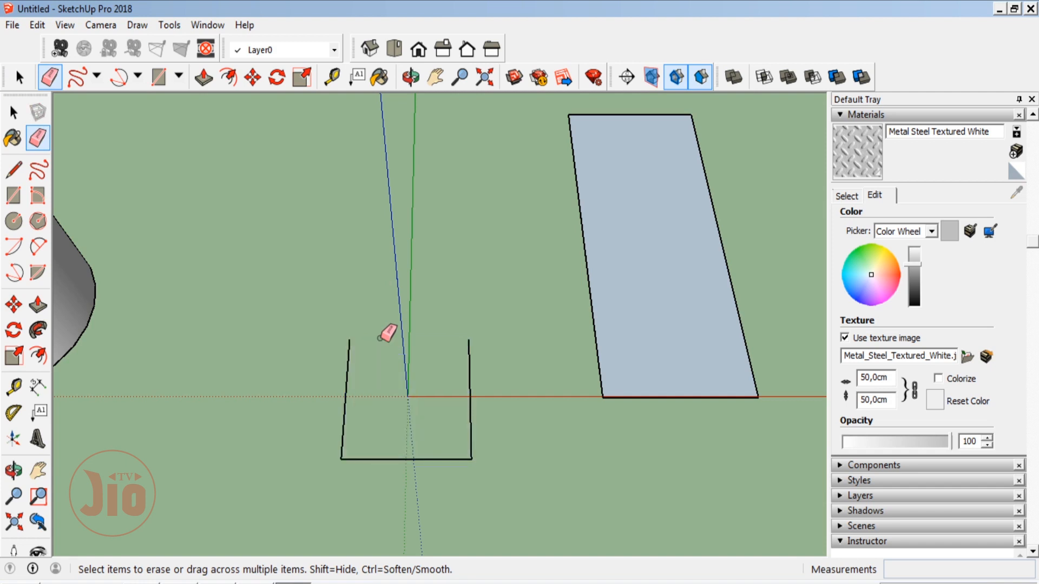
pyautogui.scroll(4, 382, 340)
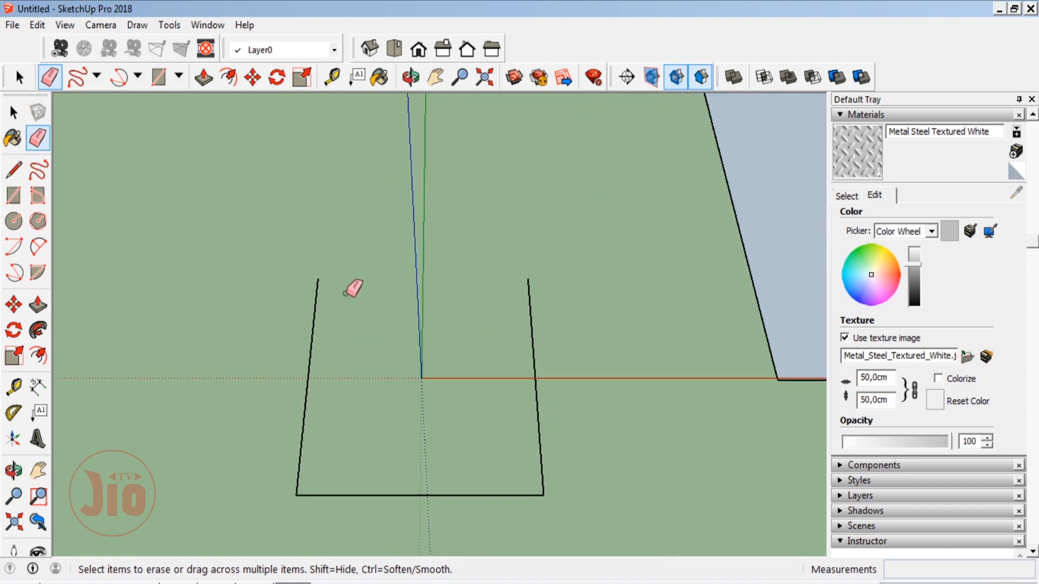
pyautogui.click(317, 288)
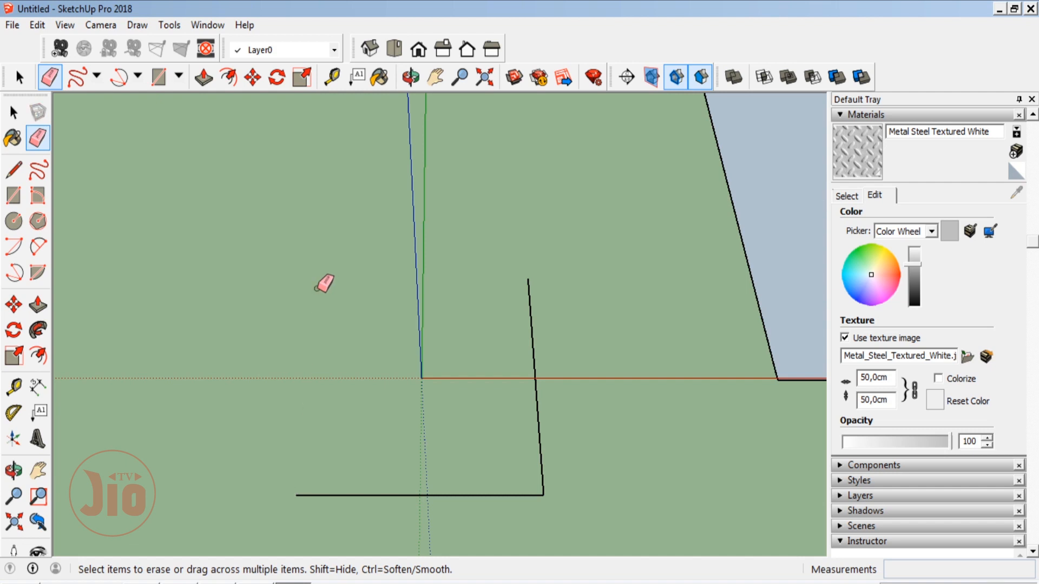
pyautogui.click(424, 494)
pyautogui.click(532, 359)
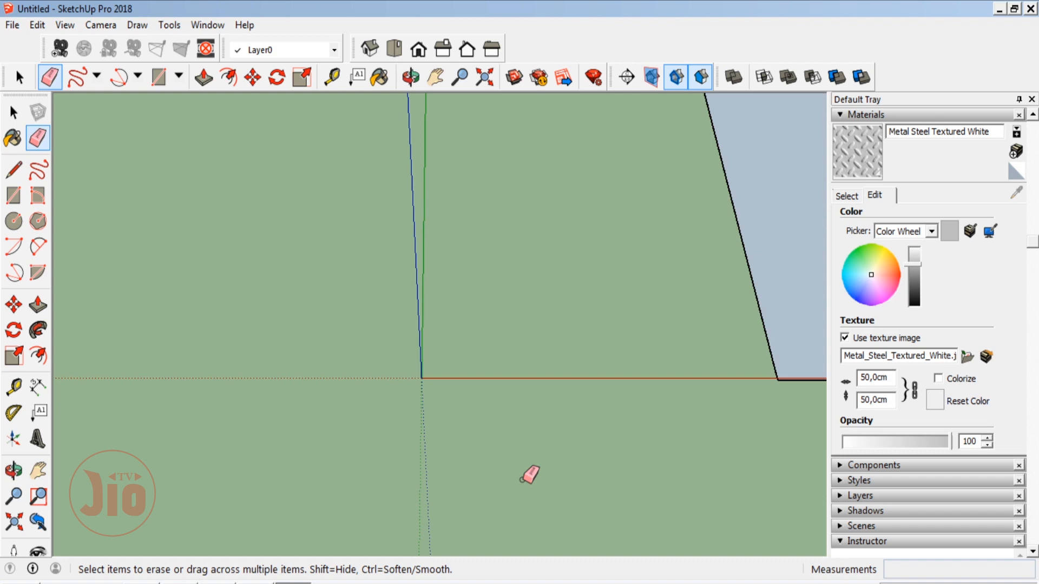
# Undo all four edge erasures to restore the square and its face.
pyautogui.hotkey('ctrl', 'z')
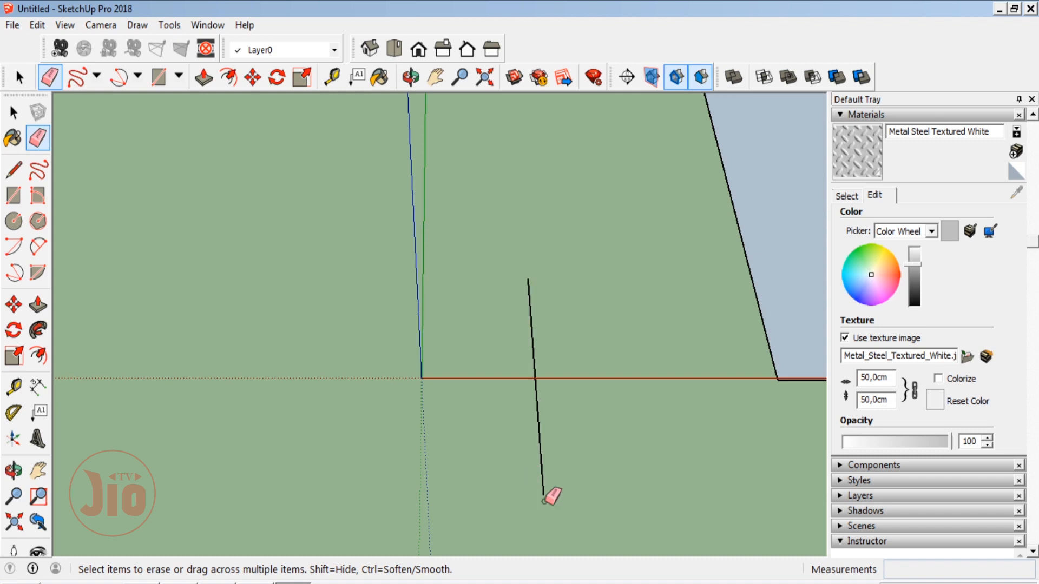
pyautogui.hotkey('ctrl', 'z')
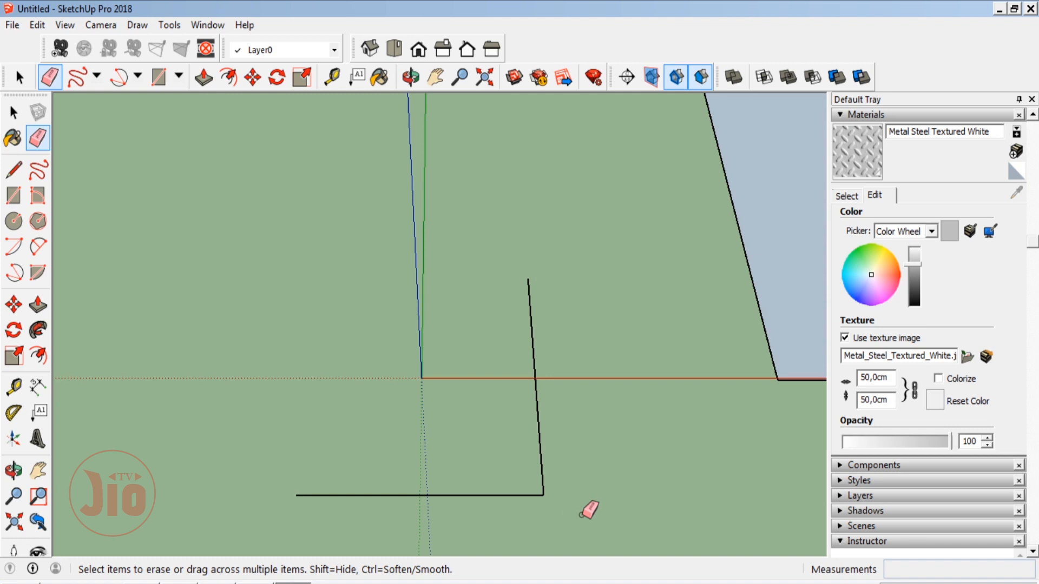
pyautogui.hotkey('ctrl', 'z')
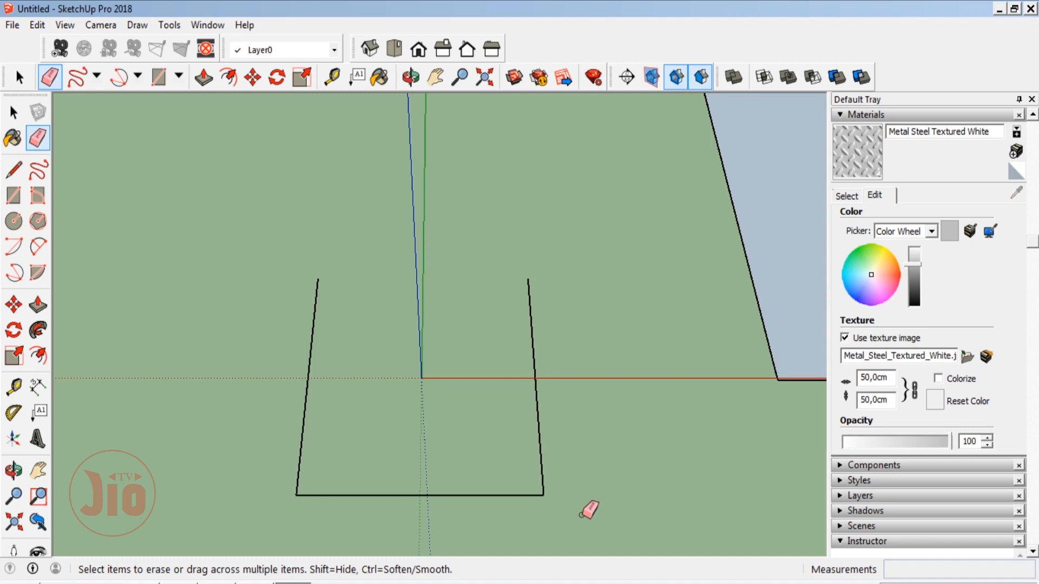
pyautogui.hotkey('ctrl', 'z')
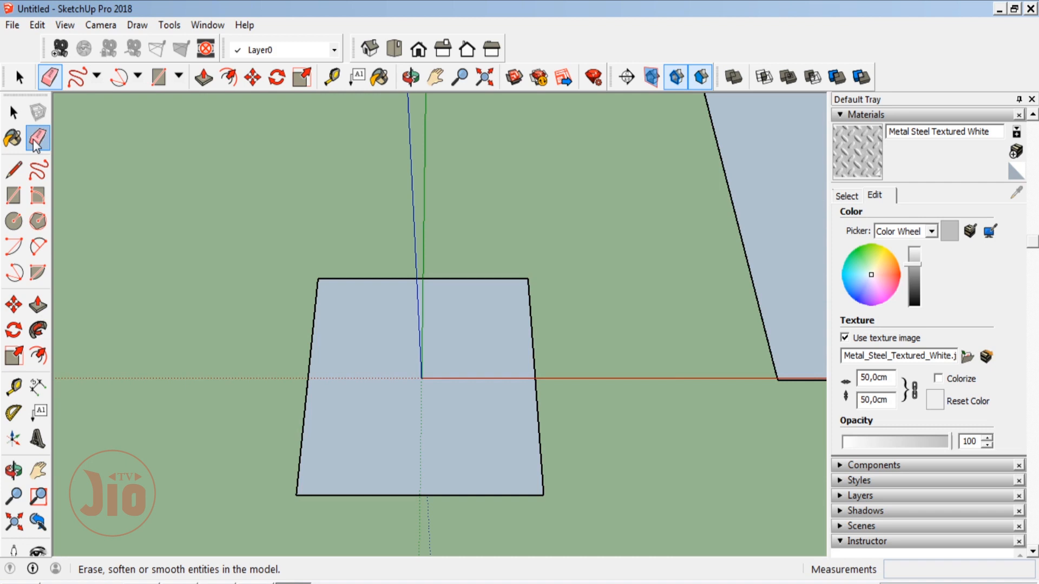
# Push/Pull the square at the origin upward into a box and view it from the side.
pyautogui.scroll(-2, 566, 370)
pyautogui.scroll(-2, 365, 320)
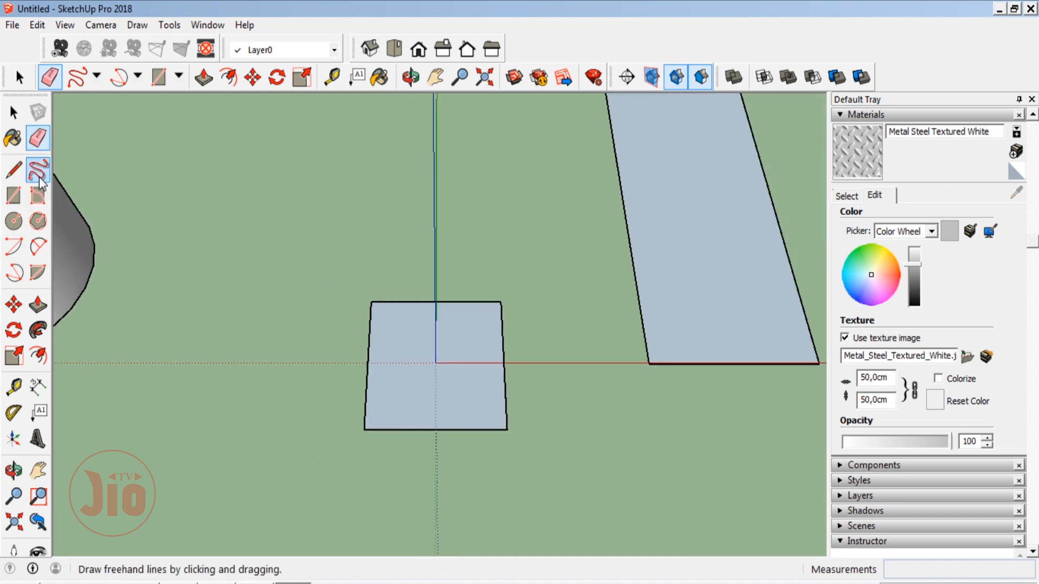
pyautogui.click(15, 116)
pyautogui.press('p')
pyautogui.moveTo(468, 390); pyautogui.dragTo(437, 293)
pyautogui.click(14, 470)
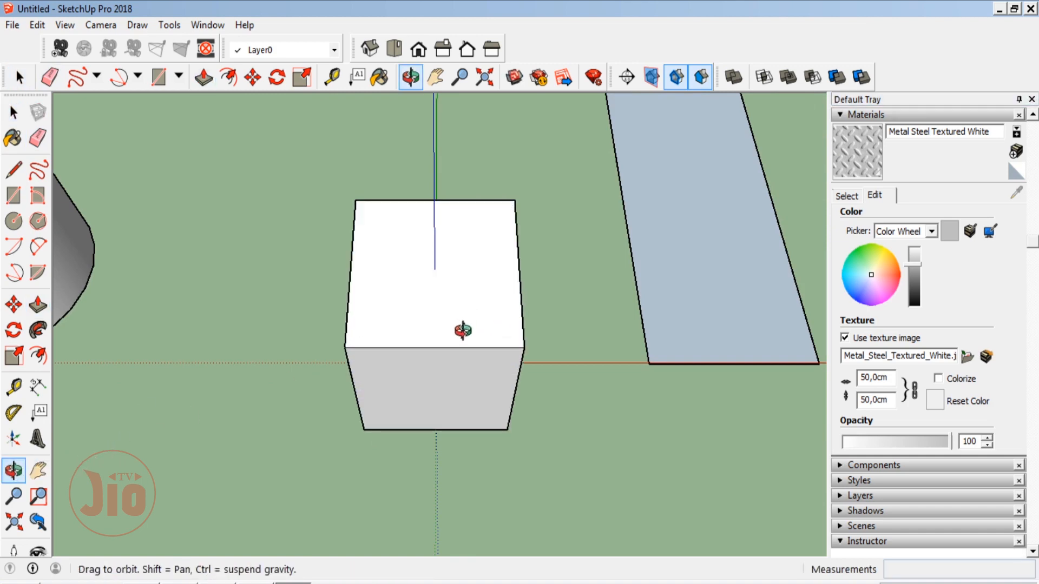
pyautogui.moveTo(463, 332); pyautogui.dragTo(371, 202)
# Try deleting the whole box by selecting all its connected geometry, and undo the deletion.
pyautogui.press('space')
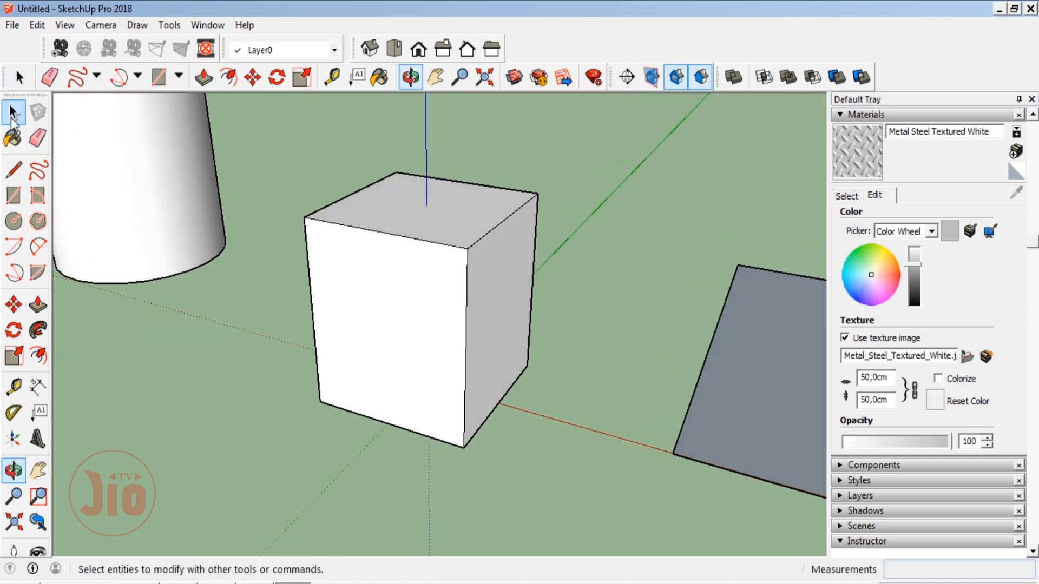
pyautogui.tripleClick(447, 307)
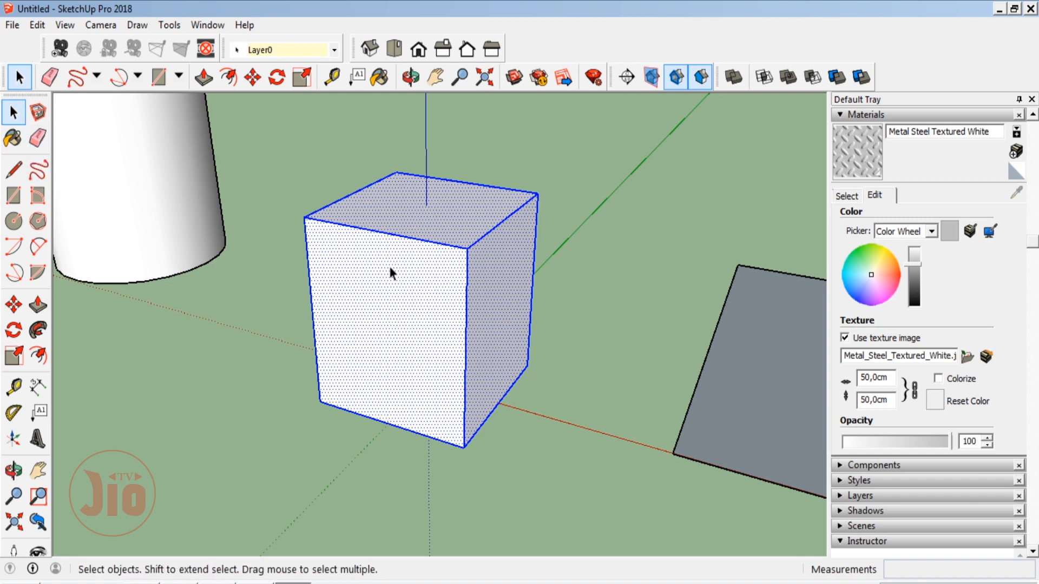
pyautogui.press('Delete')
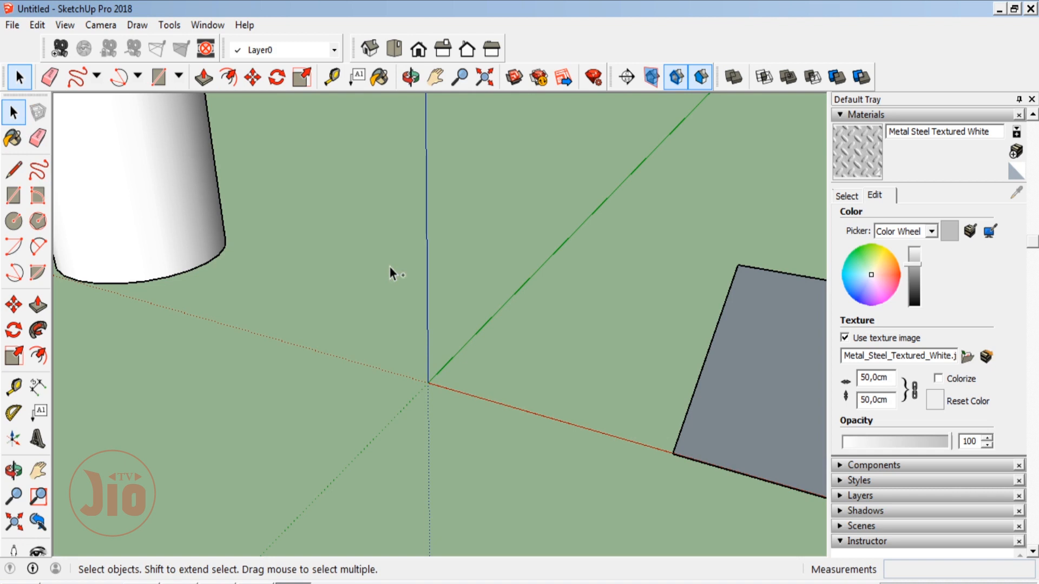
pyautogui.hotkey('ctrl', 'z')
# Try erasing the whole selected box with the Erase command twice, undoing each erasure.
pyautogui.tripleClick(392, 266)
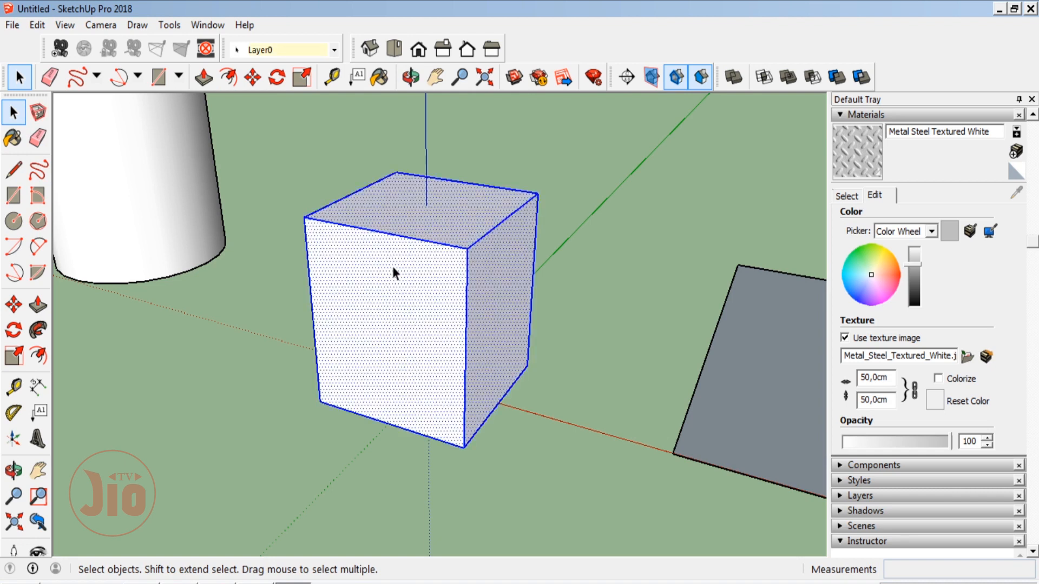
pyautogui.rightClick(393, 267)
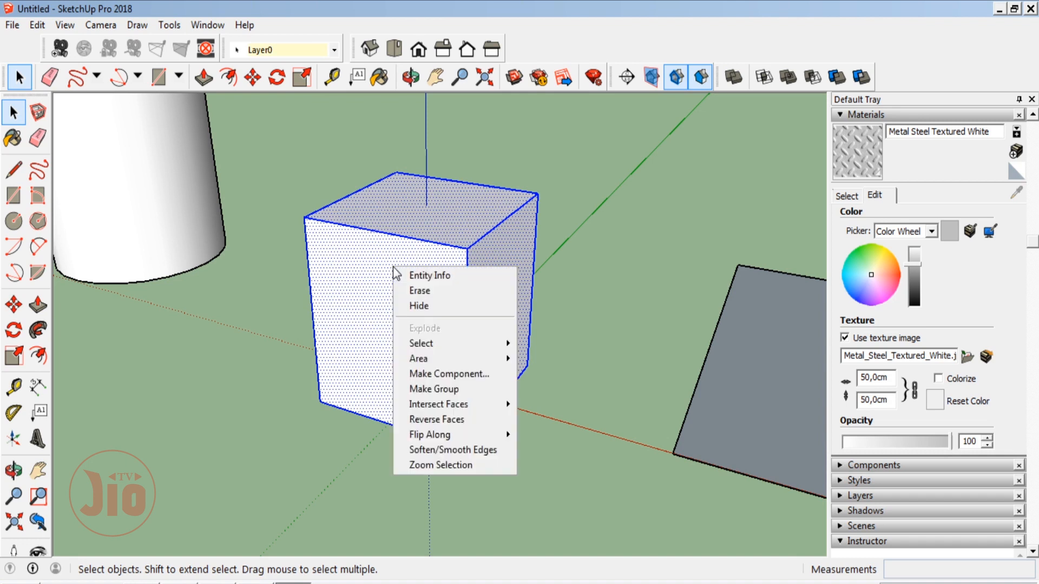
pyautogui.click(419, 292)
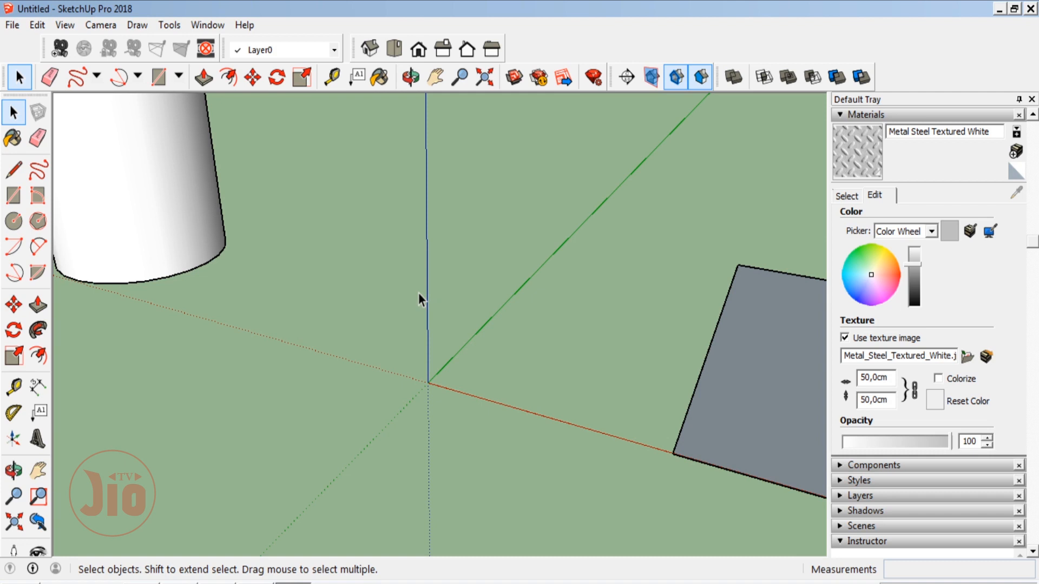
pyautogui.hotkey('ctrl', 'z')
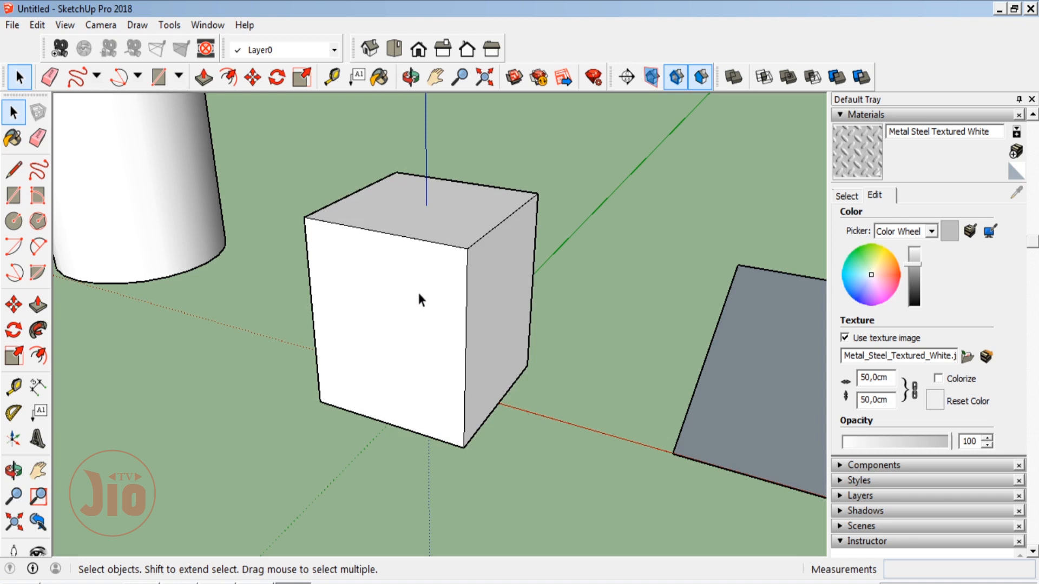
pyautogui.tripleClick(419, 291)
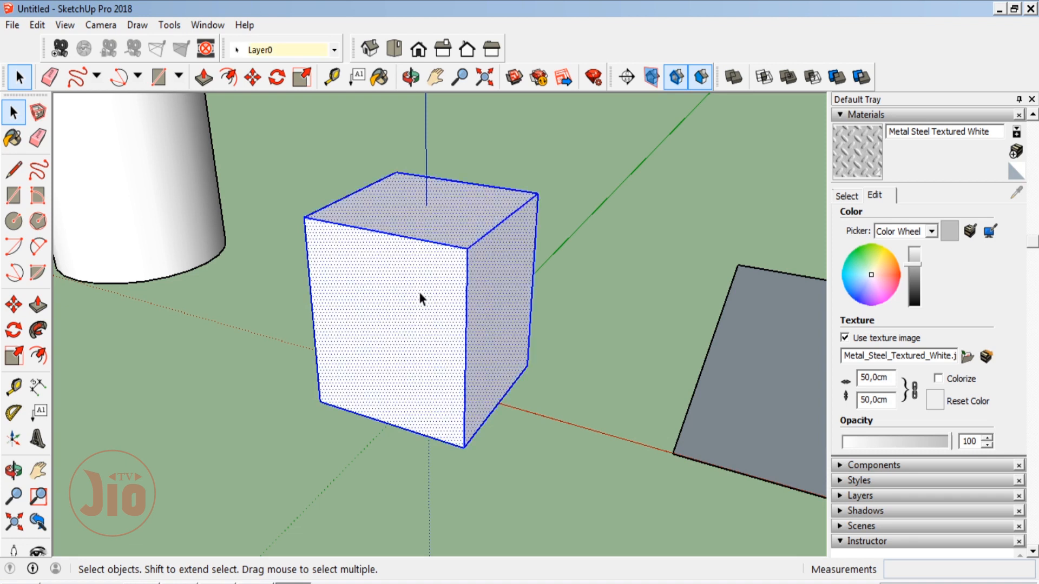
pyautogui.rightClick(420, 294)
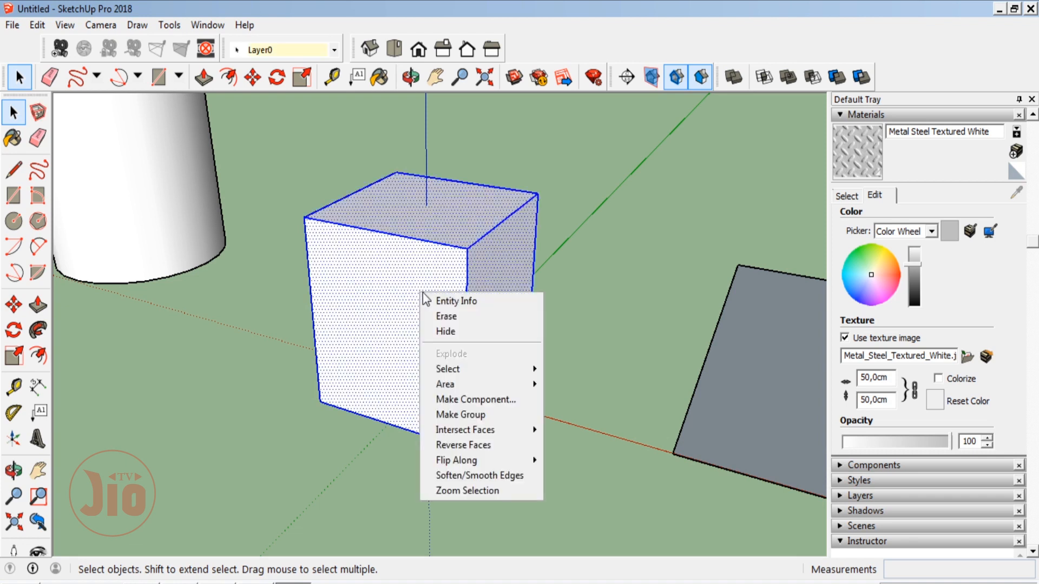
pyautogui.click(447, 317)
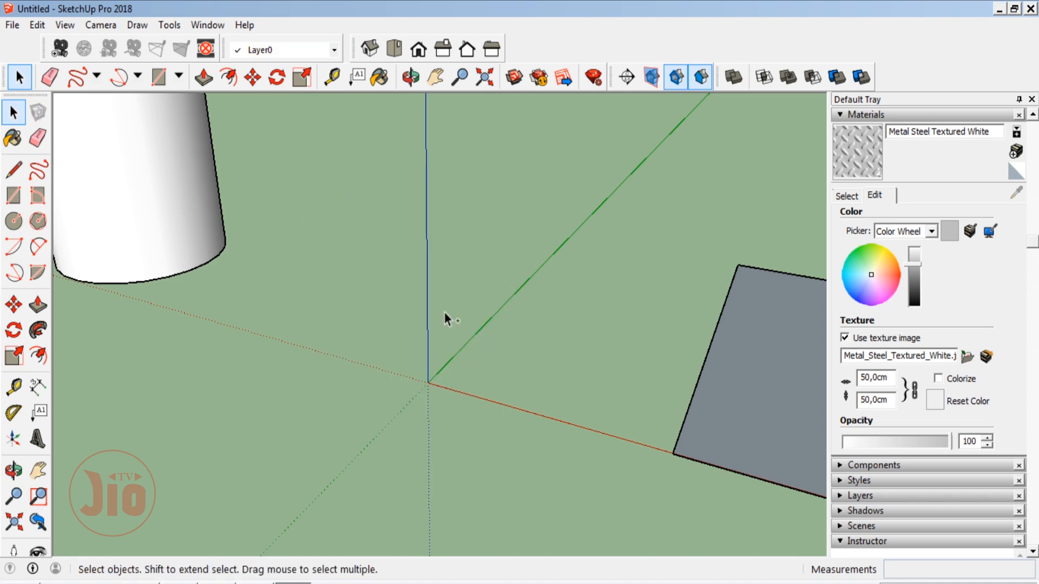
pyautogui.hotkey('ctrl', 'z')
# Try deleting the box once more by selecting all its connected geometry, and undo the deletion.
pyautogui.tripleClick(431, 308)
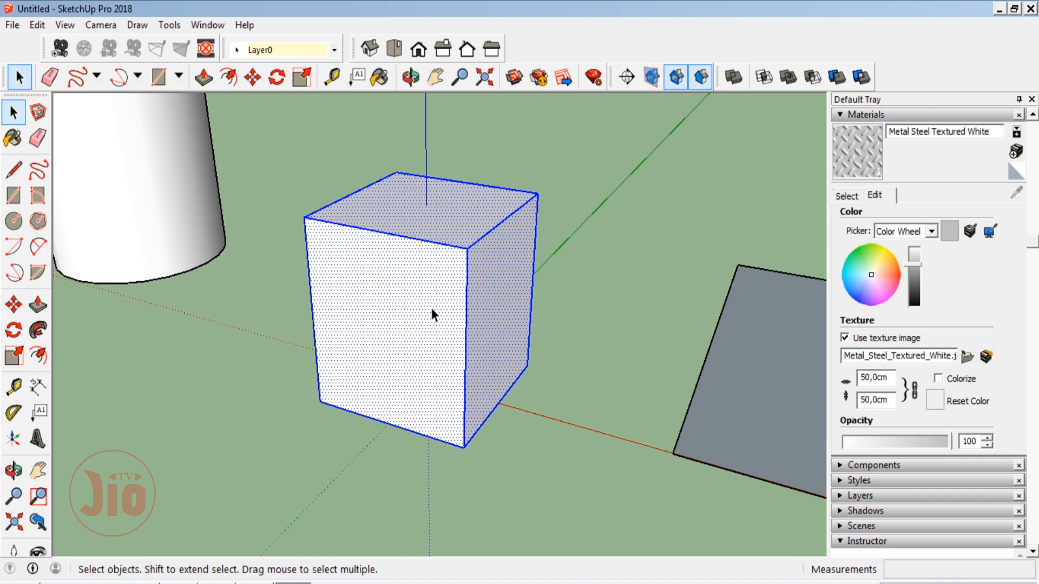
pyautogui.press('Delete')
pyautogui.hotkey('ctrl', 'z')
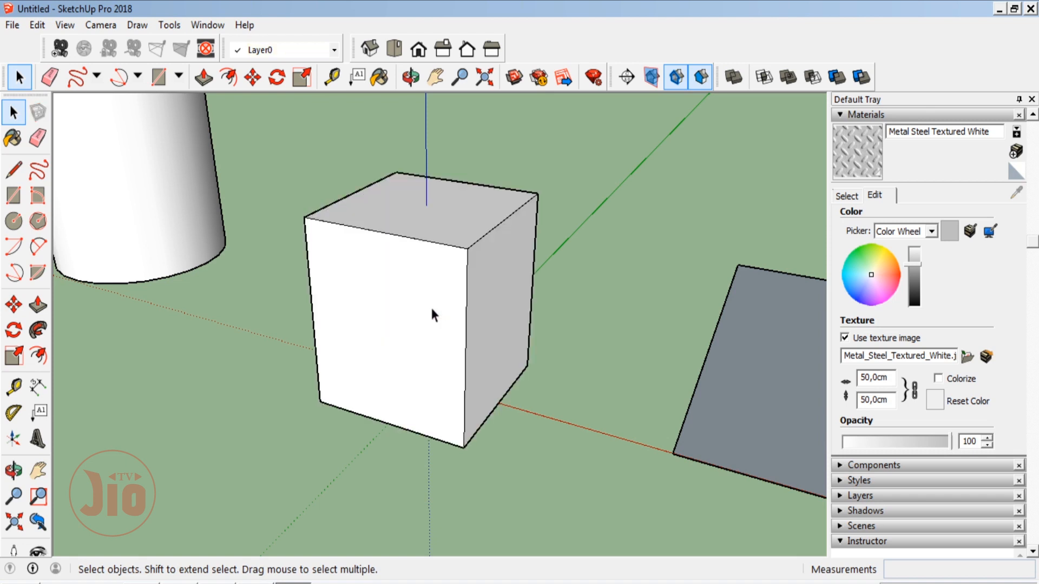
# Erase the box's upper side edge and the front face's top edge with the Eraser to remove the adjoining faces.
pyautogui.click(39, 142)
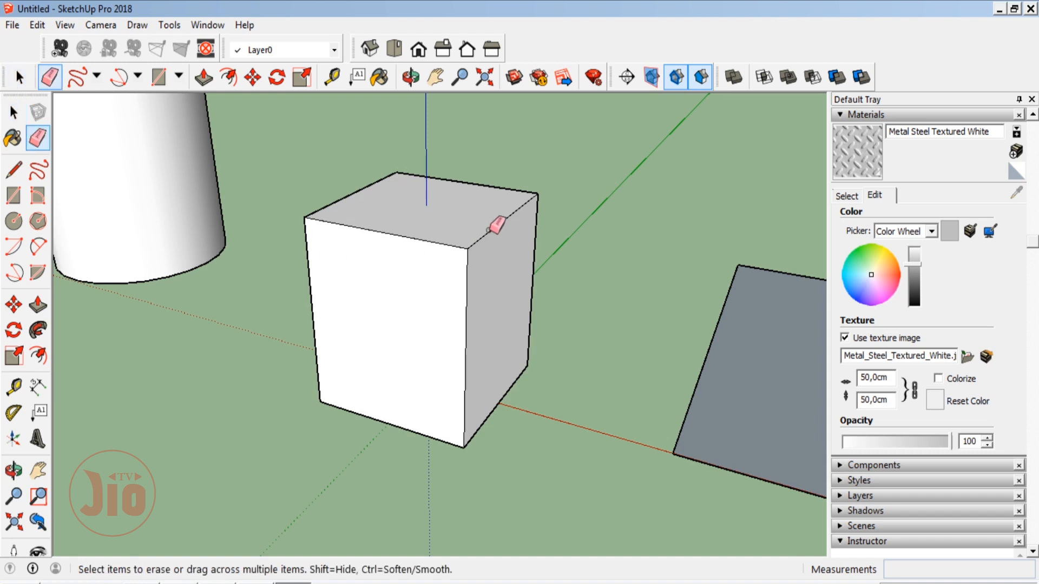
pyautogui.scroll(2, 492, 226)
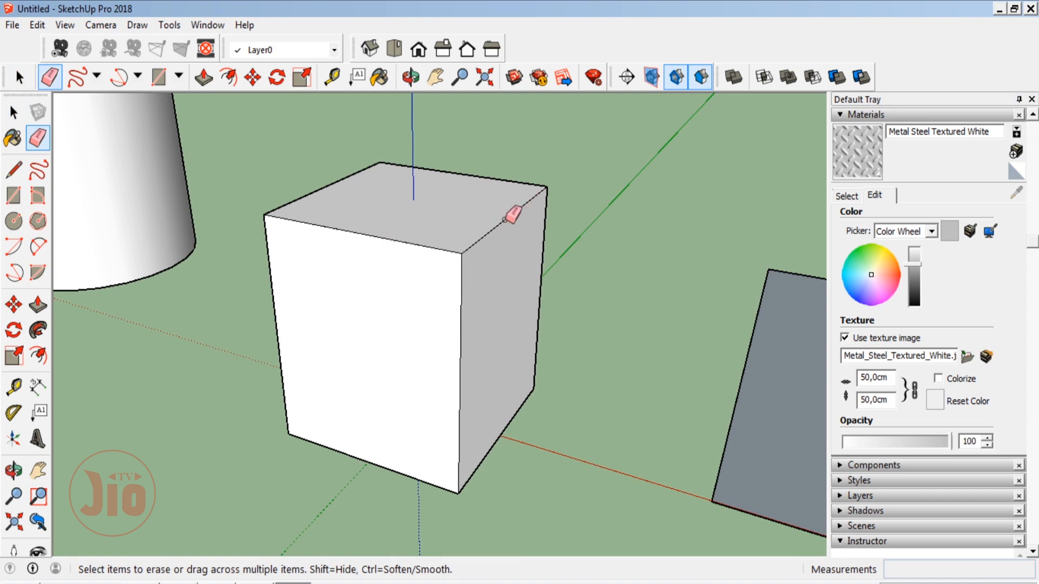
pyautogui.click(505, 219)
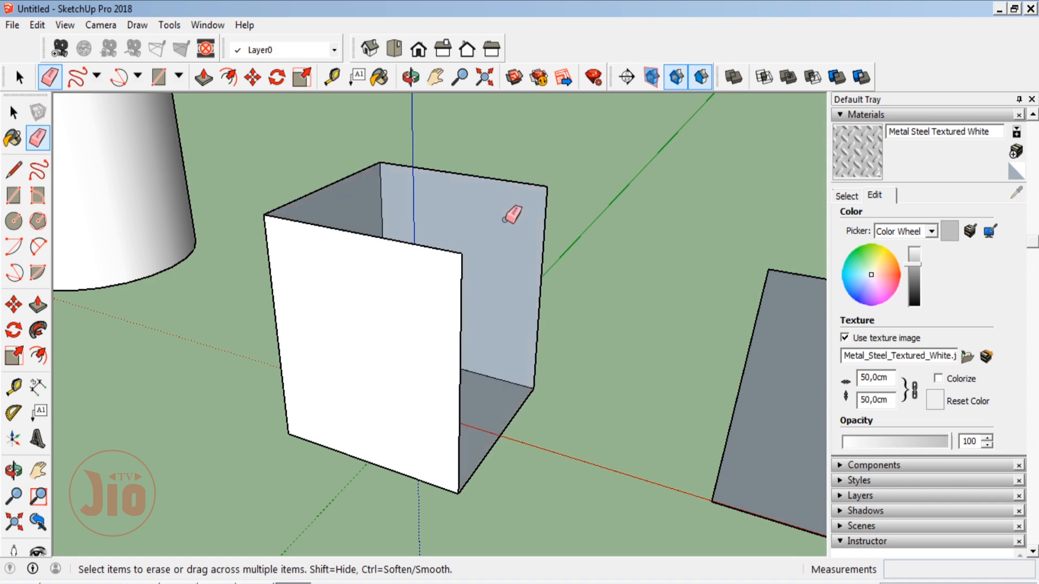
pyautogui.click(13, 470)
pyautogui.moveTo(420, 353)
pyautogui.mouseDown()
pyautogui.moveTo(299, 371)
pyautogui.moveTo(418, 359)
pyautogui.moveTo(301, 385)
pyautogui.moveTo(420, 365)
pyautogui.mouseUp()
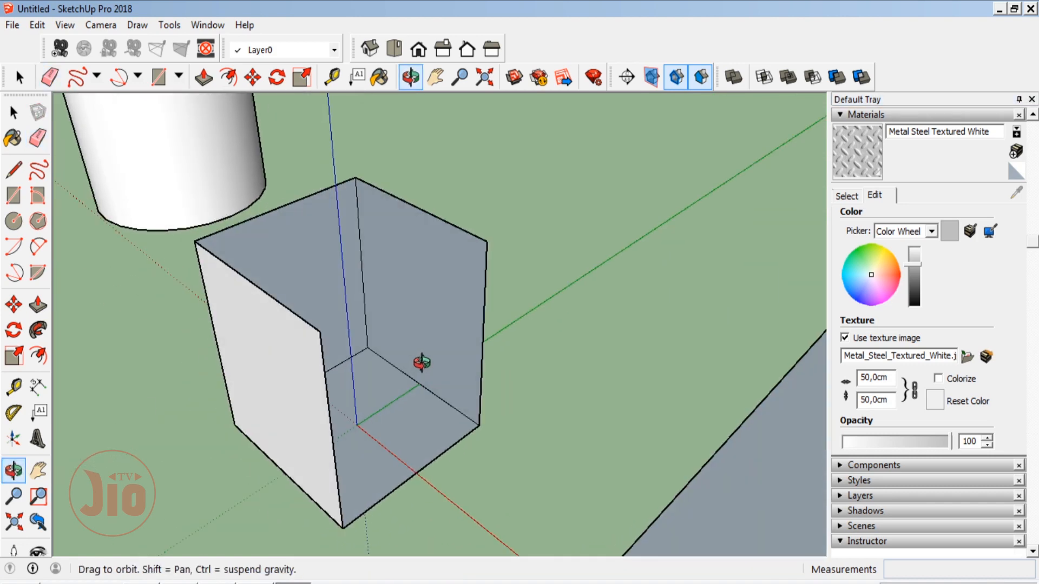
pyautogui.click(46, 147)
pyautogui.click(267, 292)
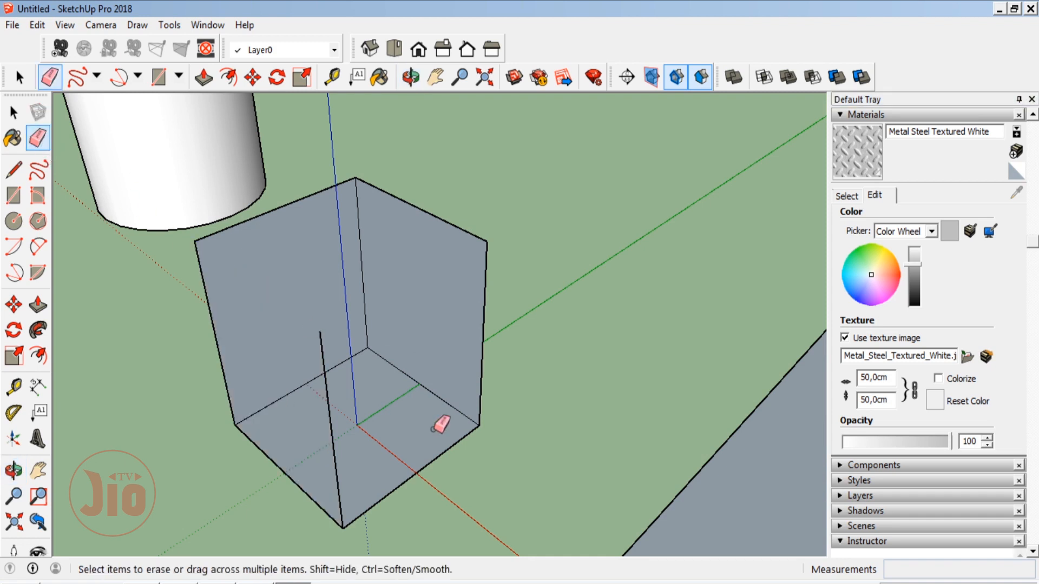
# View the opened box from another angle, and undo both edge erasures to restore its faces.
pyautogui.click(14, 470)
pyautogui.moveTo(243, 365)
pyautogui.mouseDown()
pyautogui.moveTo(411, 308)
pyautogui.moveTo(453, 281)
pyautogui.moveTo(399, 326)
pyautogui.mouseUp()
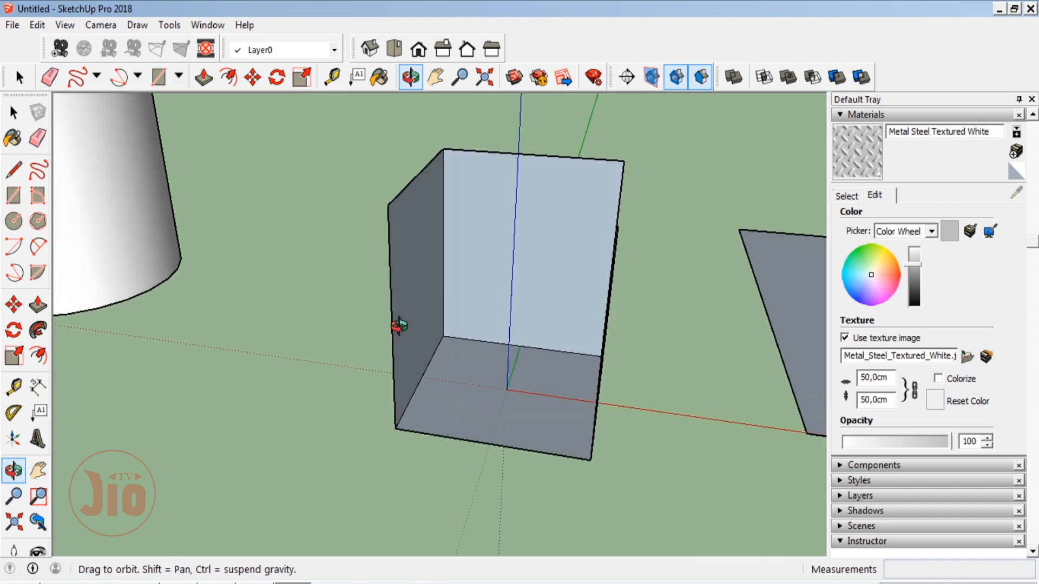
pyautogui.click(37, 138)
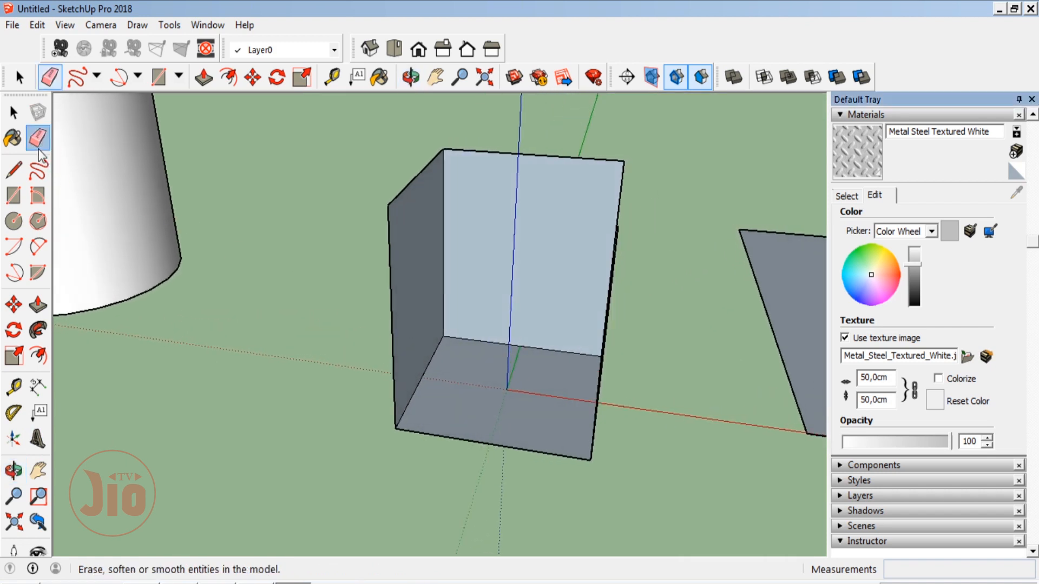
pyautogui.hotkey('ctrl', 'z')
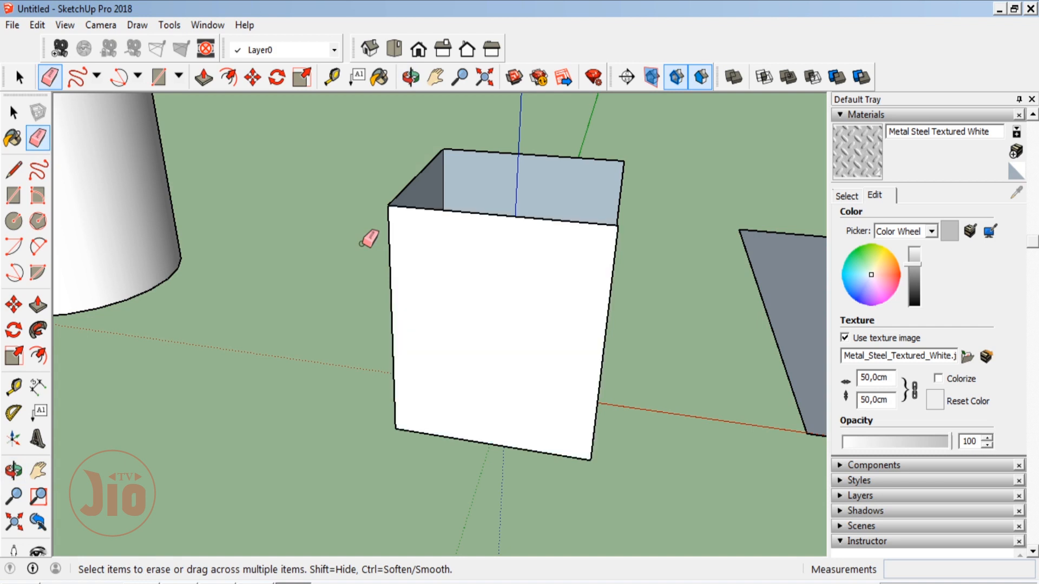
pyautogui.hotkey('ctrl', 'z')
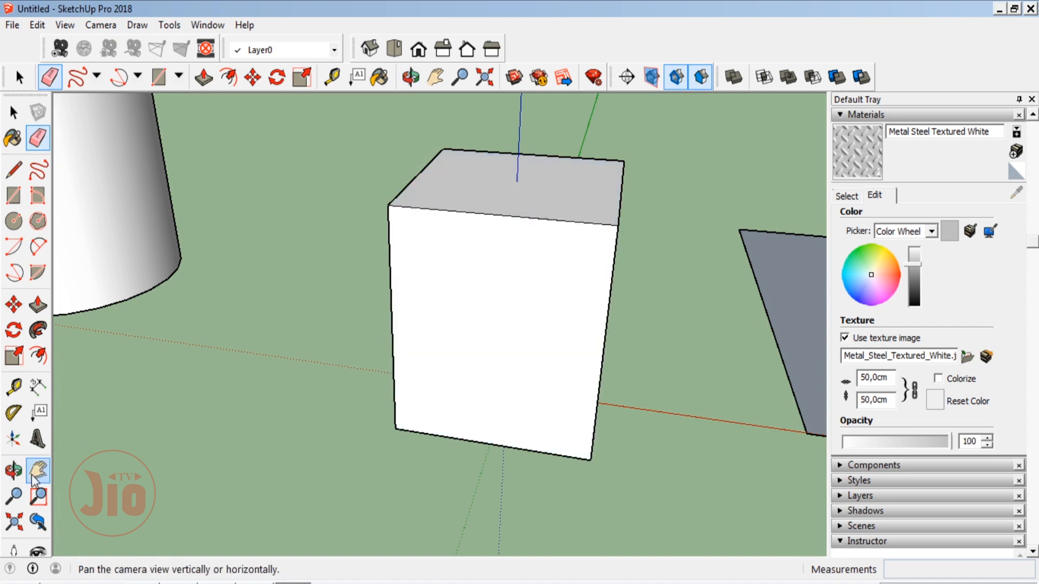
# Examine the box, cylinder, flat rectangle and curved solid from several angles around the model.
pyautogui.click(13, 471)
pyautogui.moveTo(567, 354); pyautogui.dragTo(445, 367)
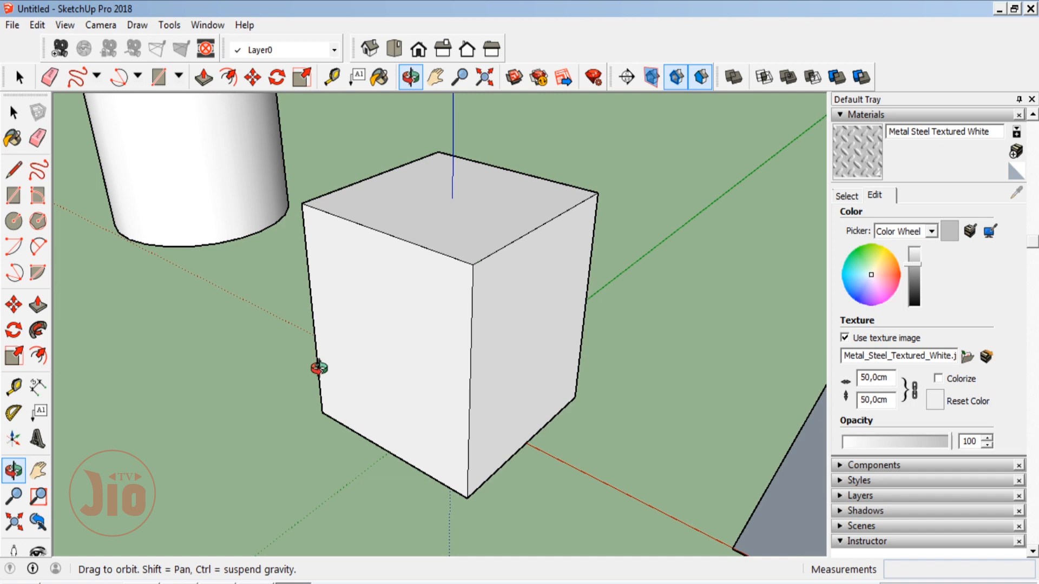
pyautogui.moveTo(313, 290); pyautogui.dragTo(617, 313)
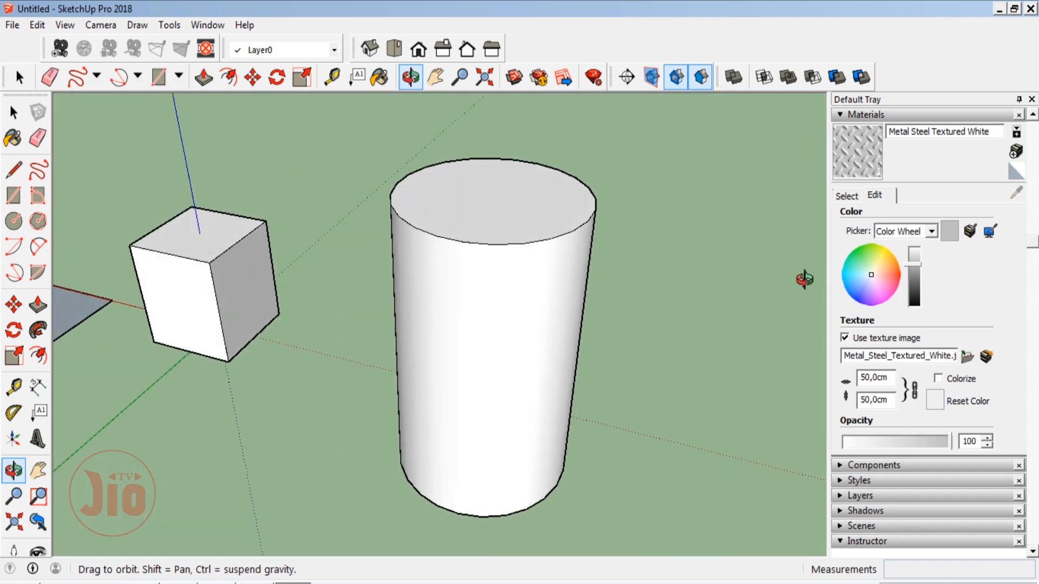
pyautogui.moveTo(805, 279); pyautogui.dragTo(586, 290)
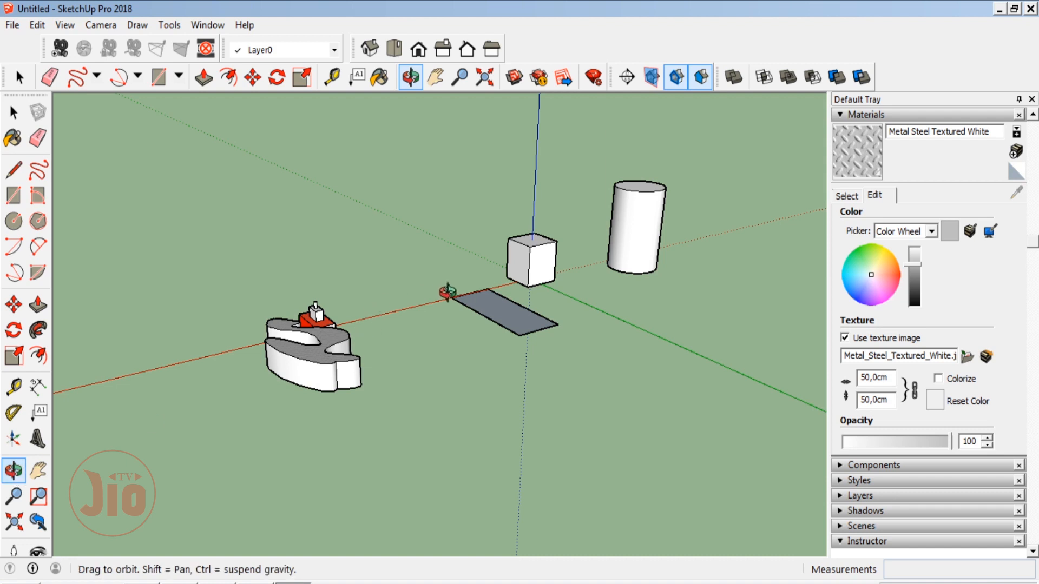
pyautogui.moveTo(447, 292); pyautogui.dragTo(213, 339)
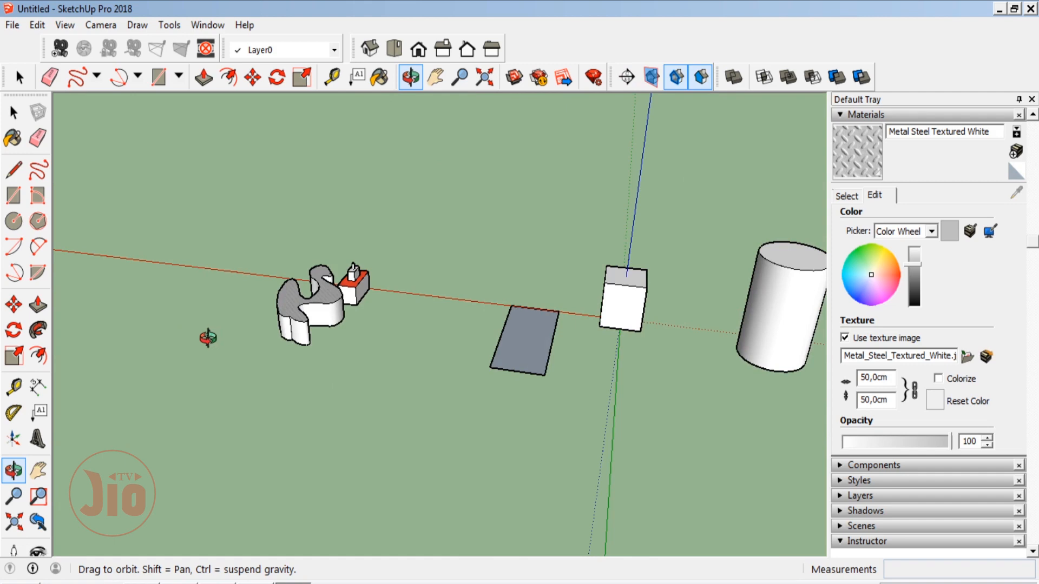
pyautogui.scroll(-3, 214, 339)
pyautogui.scroll(4, 538, 318)
pyautogui.moveTo(537, 320); pyautogui.dragTo(689, 314)
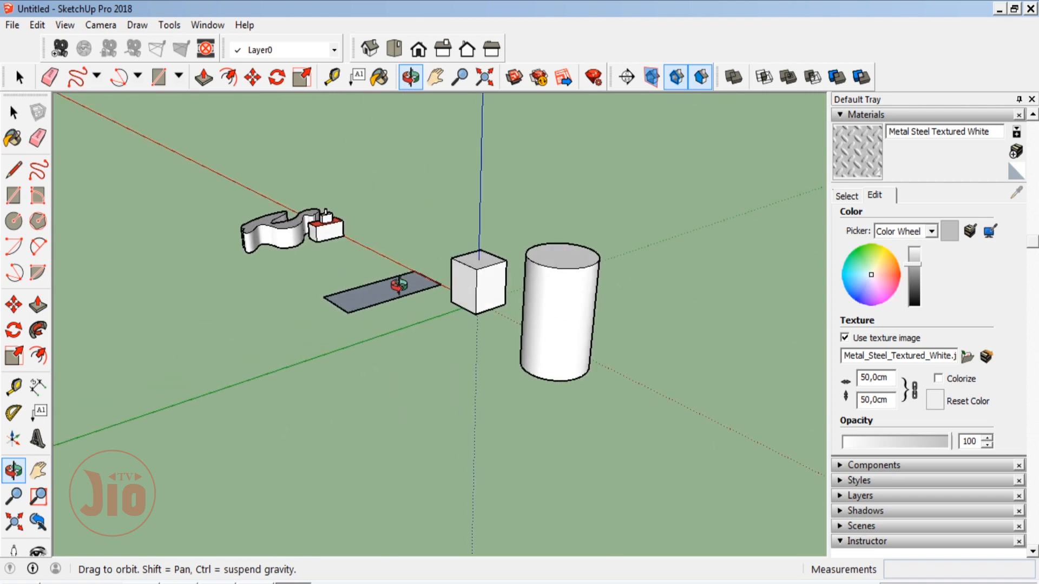
pyautogui.moveTo(399, 285); pyautogui.dragTo(710, 347)
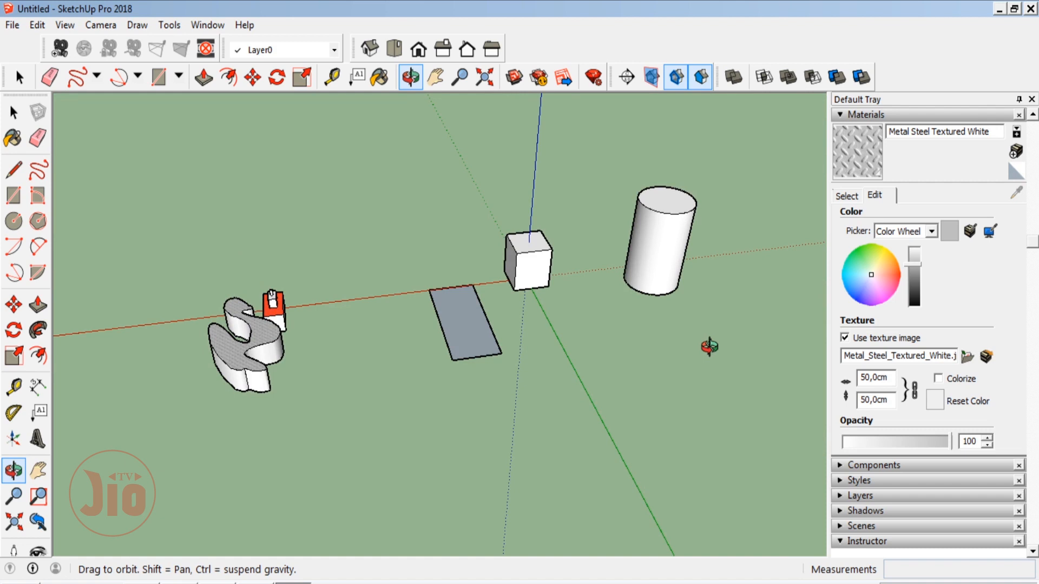
pyautogui.moveTo(710, 347)
pyautogui.mouseDown()
pyautogui.moveTo(693, 350)
pyautogui.moveTo(580, 225)
pyautogui.moveTo(569, 348)
pyautogui.mouseUp()
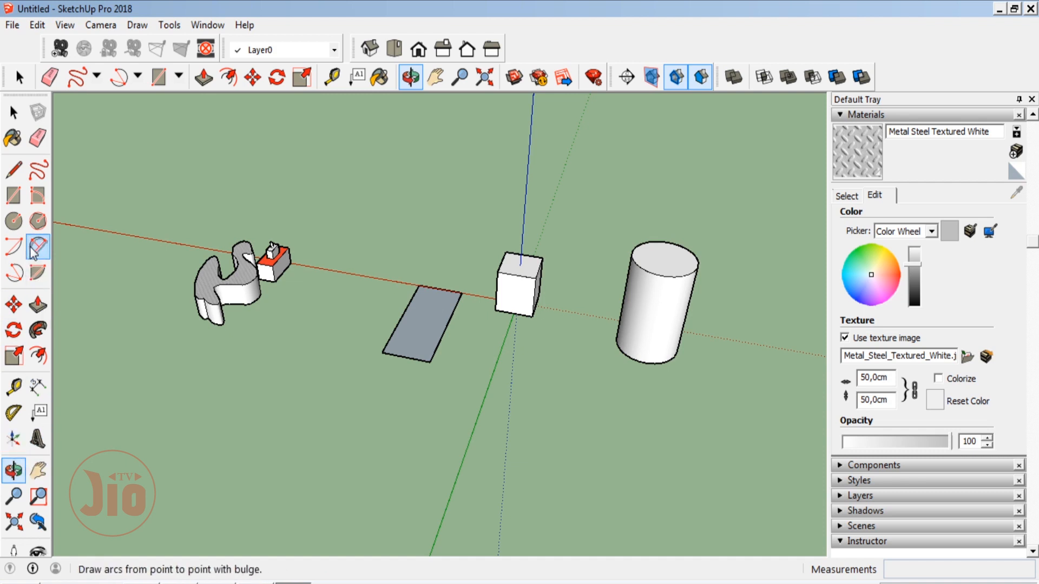
# Select the whole textured curved solid and move it away from the red-topped box, roughly along the red axis.
pyautogui.click(13, 330)
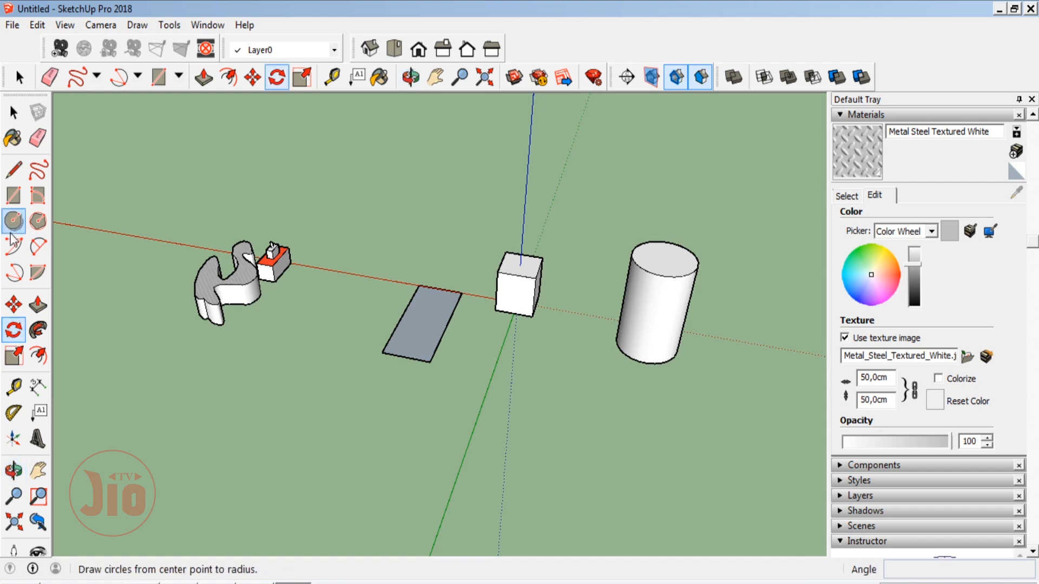
pyautogui.click(13, 112)
pyautogui.scroll(2, 609, 326)
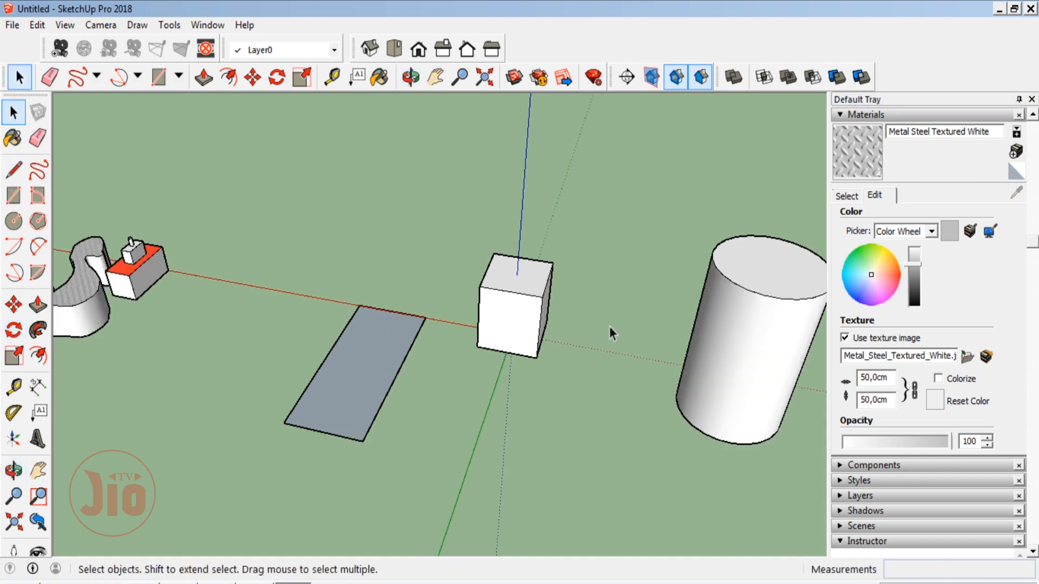
pyautogui.scroll(-2, 595, 325)
pyautogui.scroll(5, 365, 311)
pyautogui.tripleClick(245, 308)
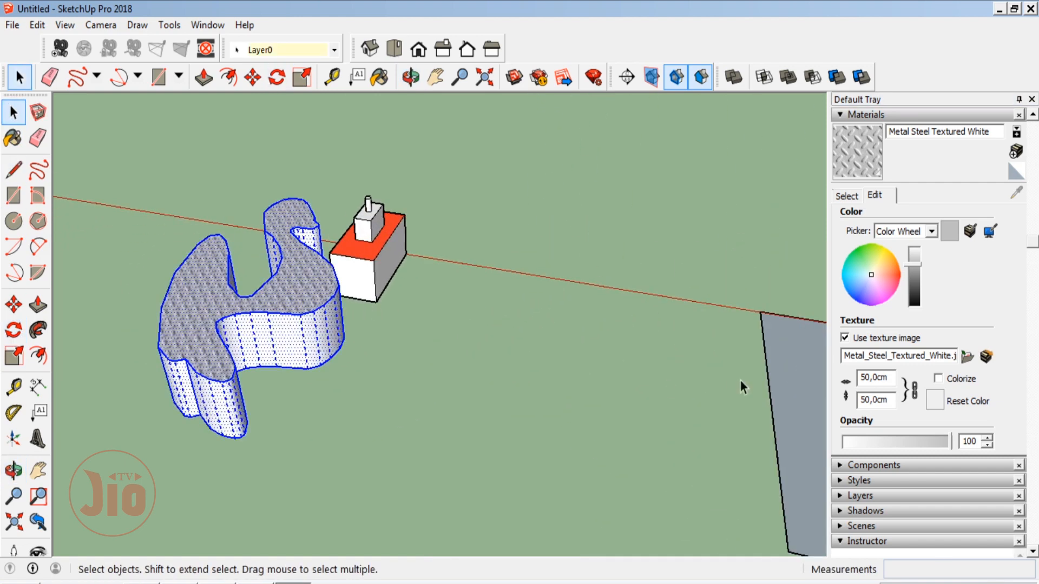
pyautogui.scroll(-5, 740, 380)
pyautogui.click(14, 305)
pyautogui.click(487, 342)
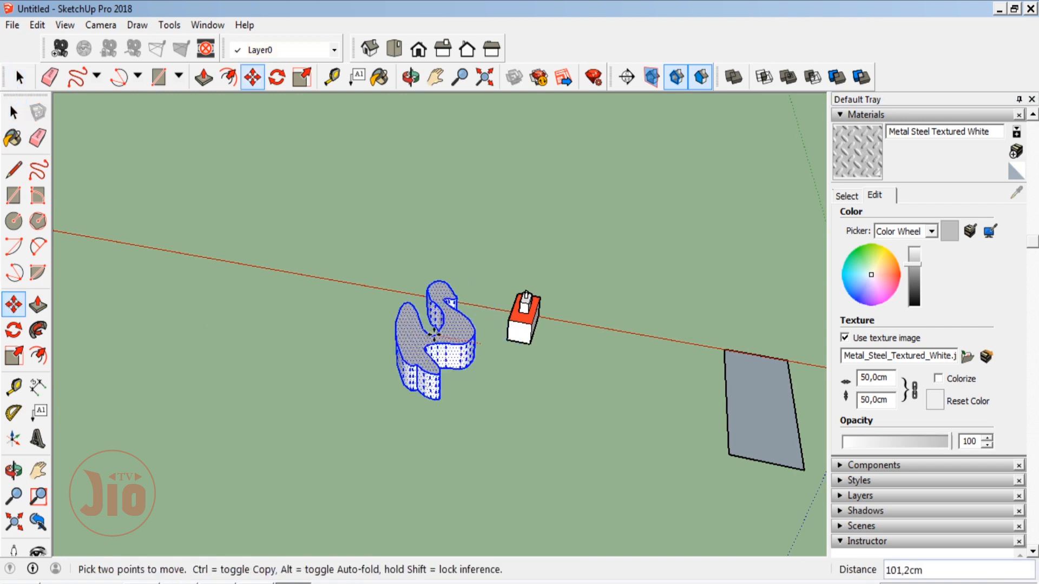
pyautogui.click(386, 325)
# Rotate the selected curved solid 90° in the plane of its textured top face, starting from the green axis direction.
pyautogui.click(14, 470)
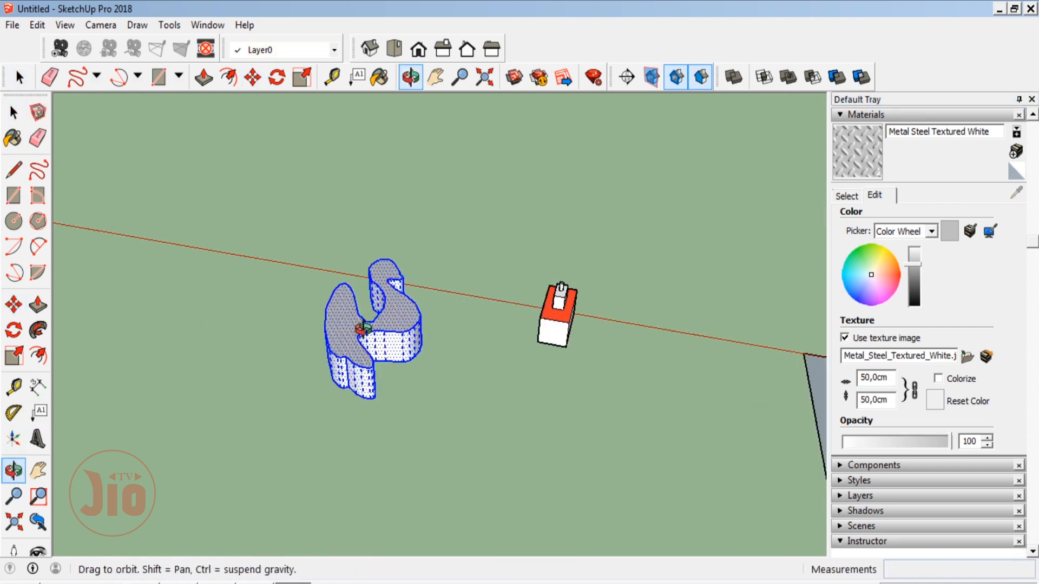
pyautogui.scroll(5, 327, 331)
pyautogui.moveTo(369, 352); pyautogui.dragTo(394, 354)
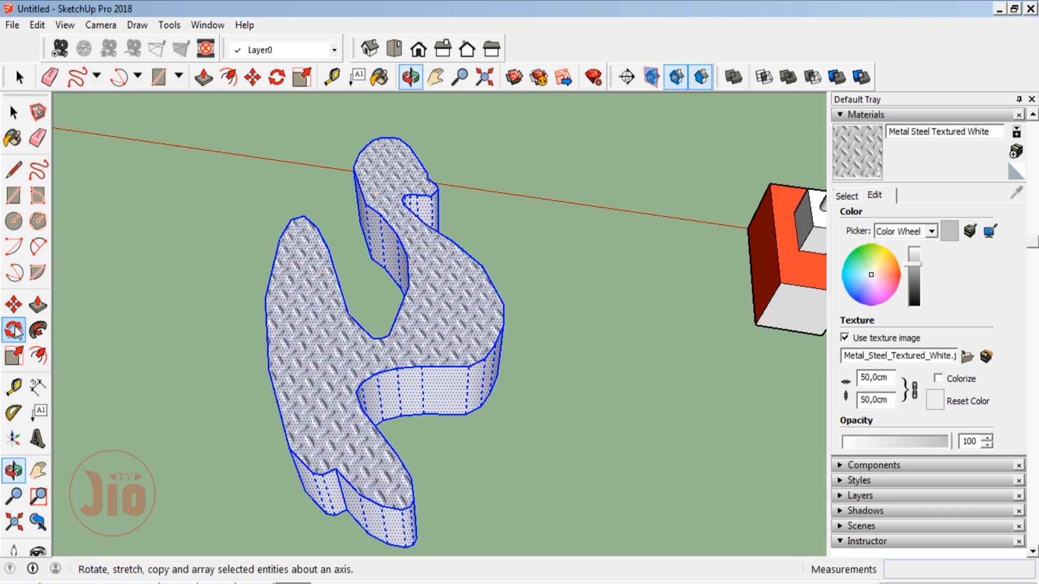
pyautogui.click(14, 329)
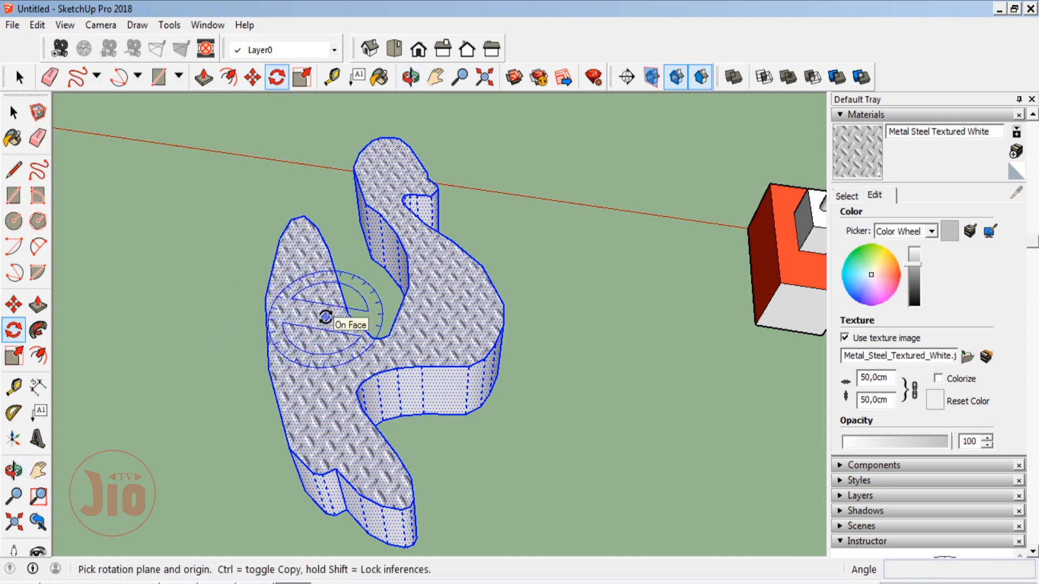
pyautogui.moveTo(325, 314); pyautogui.dragTo(413, 329, button='middle')
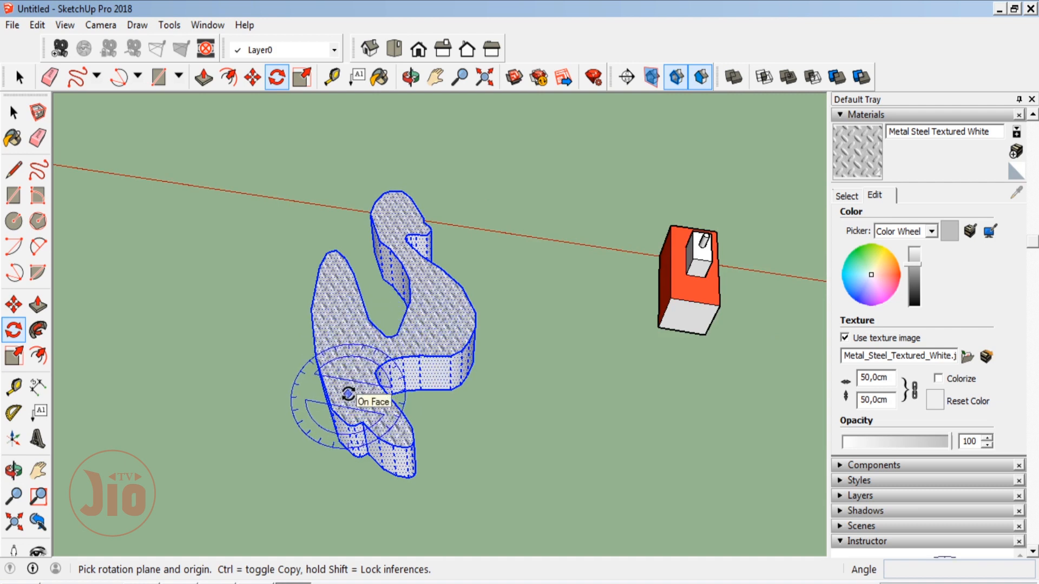
pyautogui.click(348, 394)
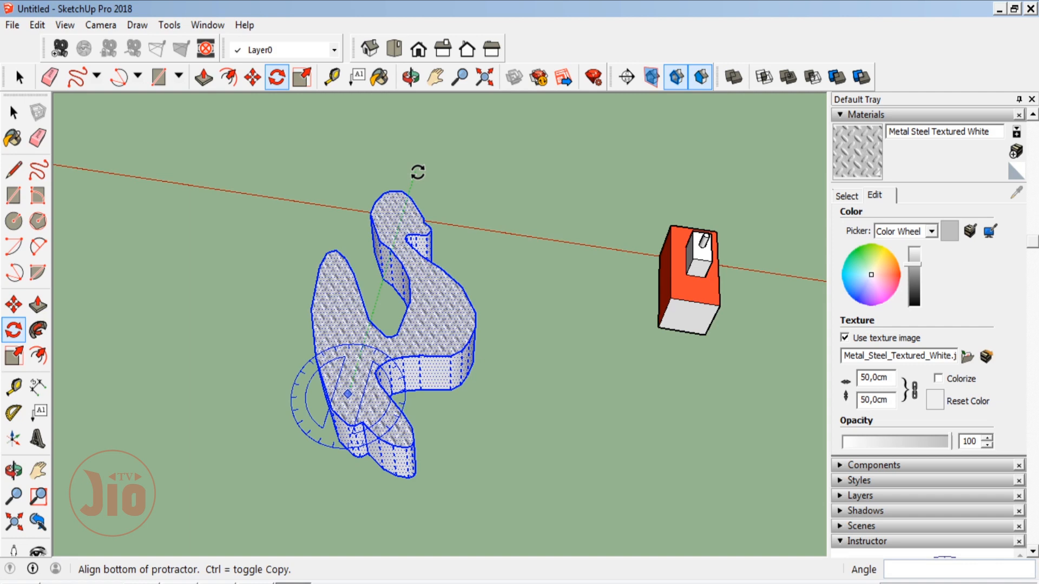
pyautogui.click(417, 172)
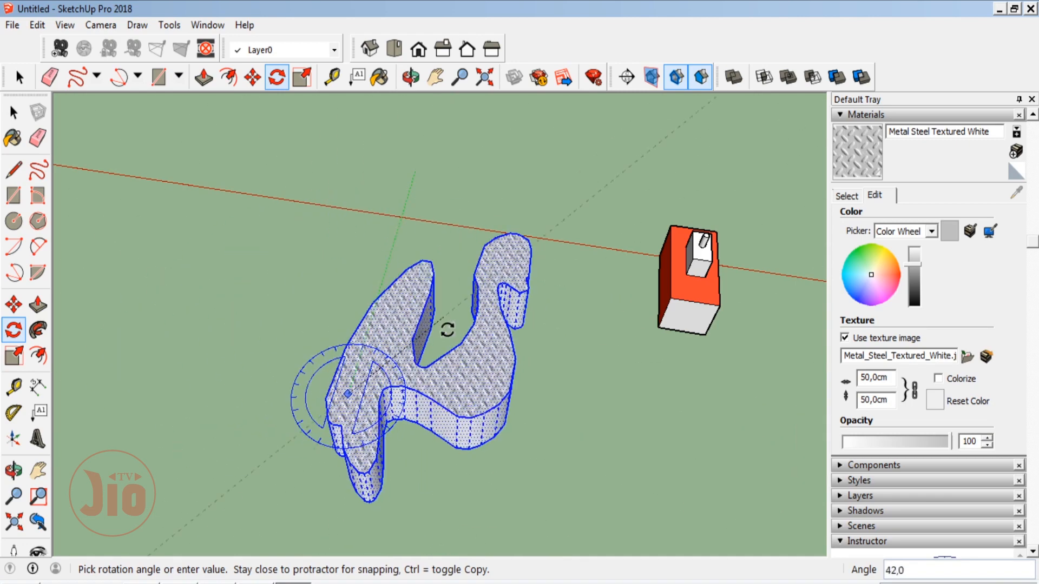
pyautogui.moveTo(335, 251); pyautogui.dragTo(460, 287, button='middle')
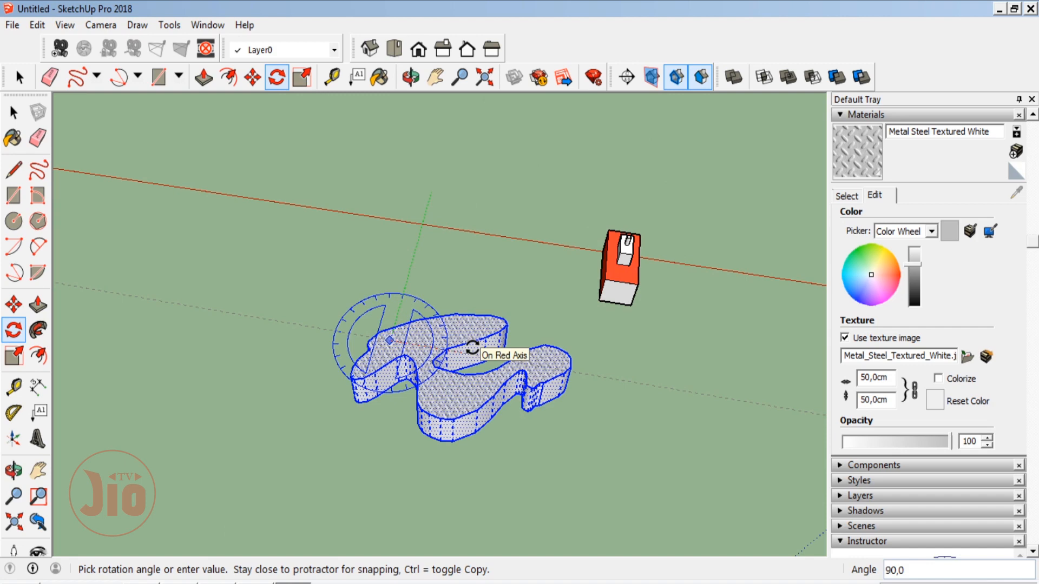
pyautogui.click(472, 348)
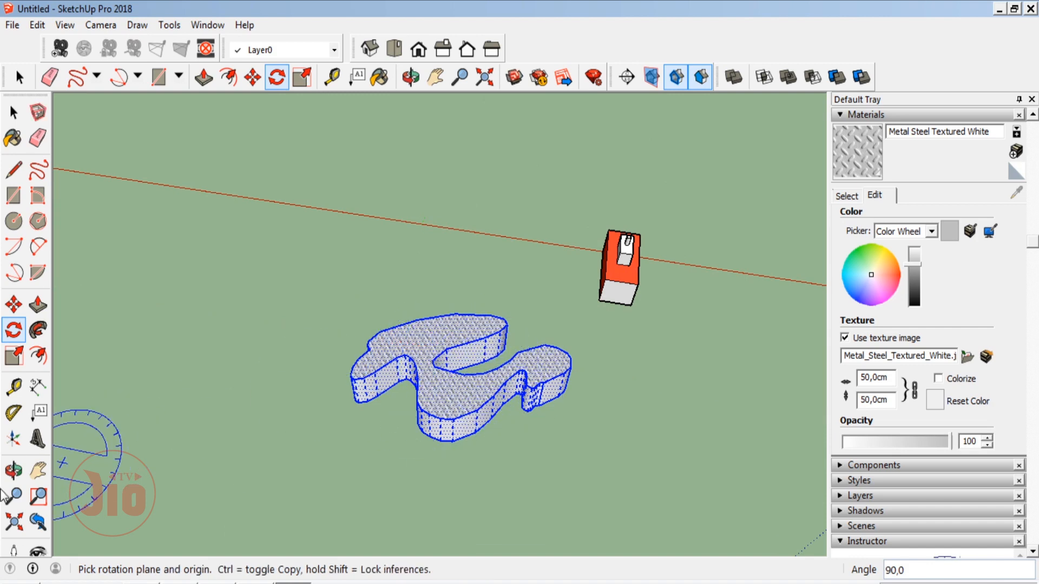
# Rotate the curved solid 225° in its top face's plane, with the protractor's base aligned to the red axis.
pyautogui.click(14, 470)
pyautogui.moveTo(425, 355); pyautogui.dragTo(424, 313)
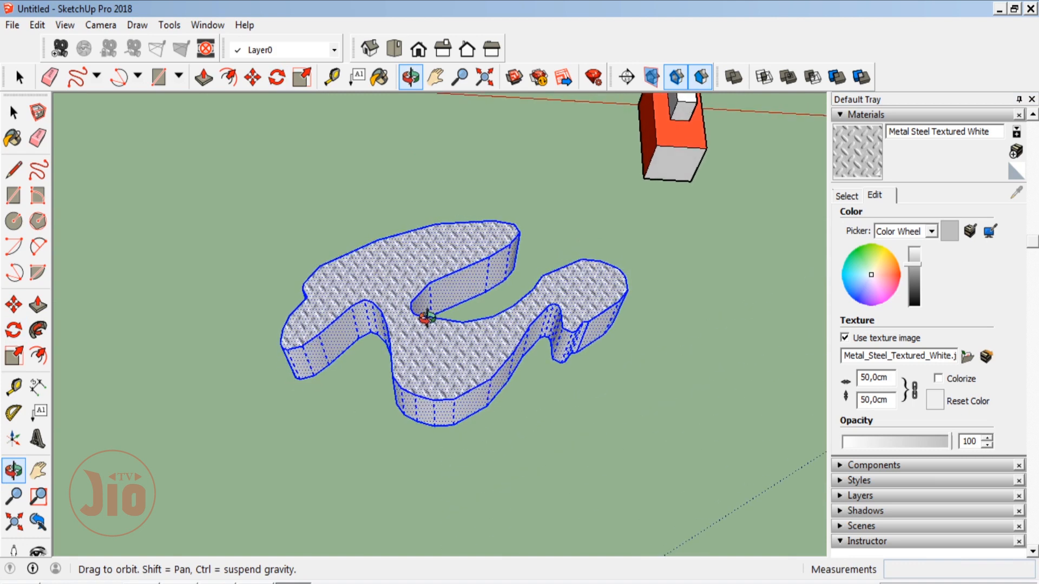
pyautogui.click(20, 335)
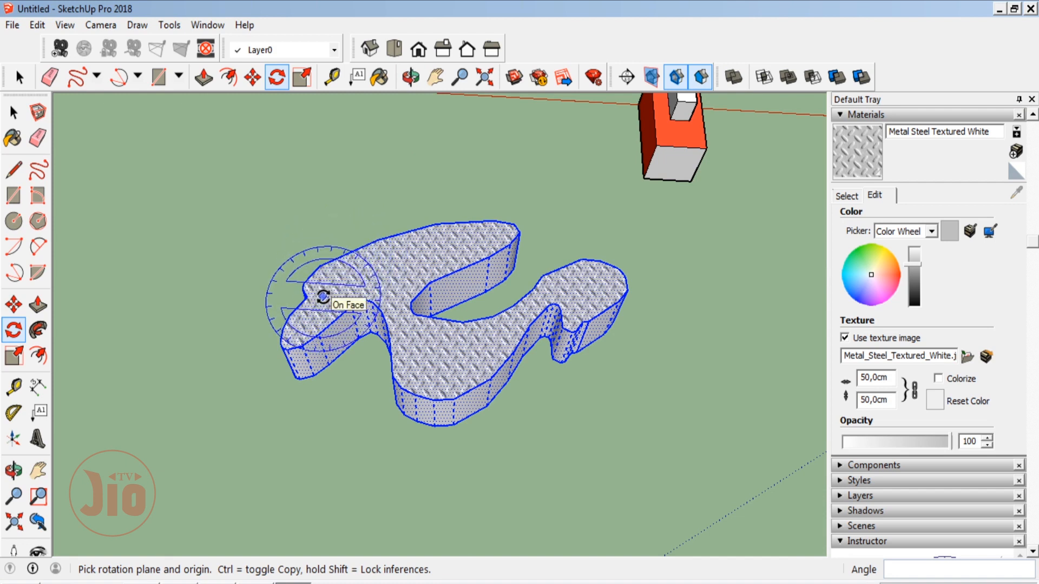
pyautogui.click(323, 297)
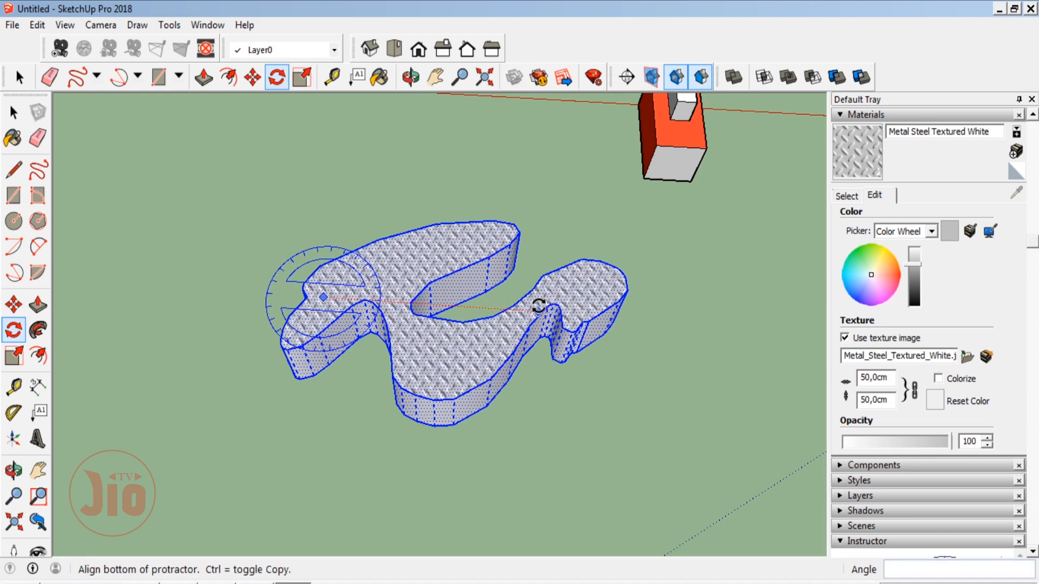
pyautogui.click(538, 307)
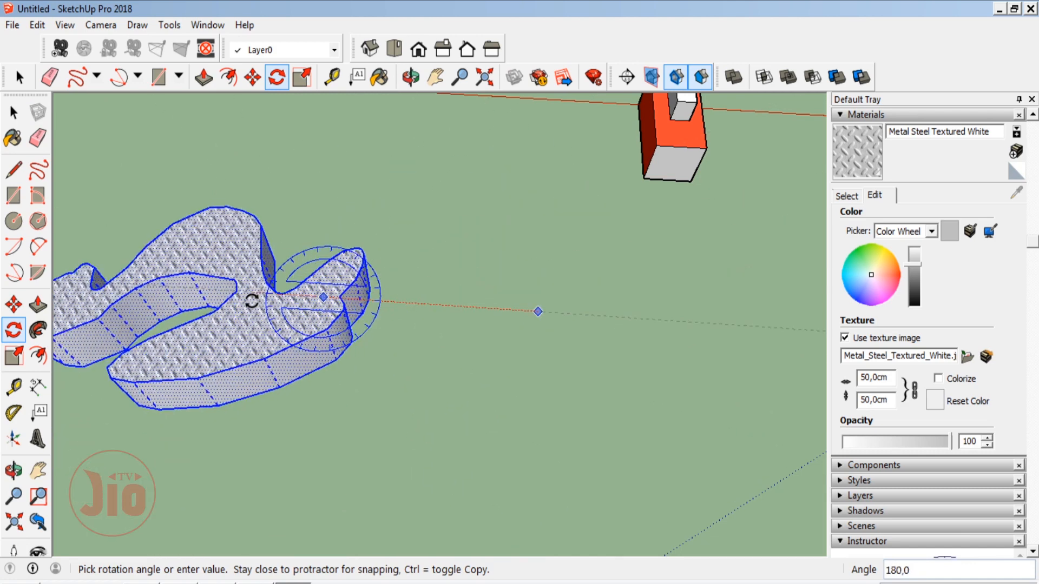
pyautogui.click(277, 246)
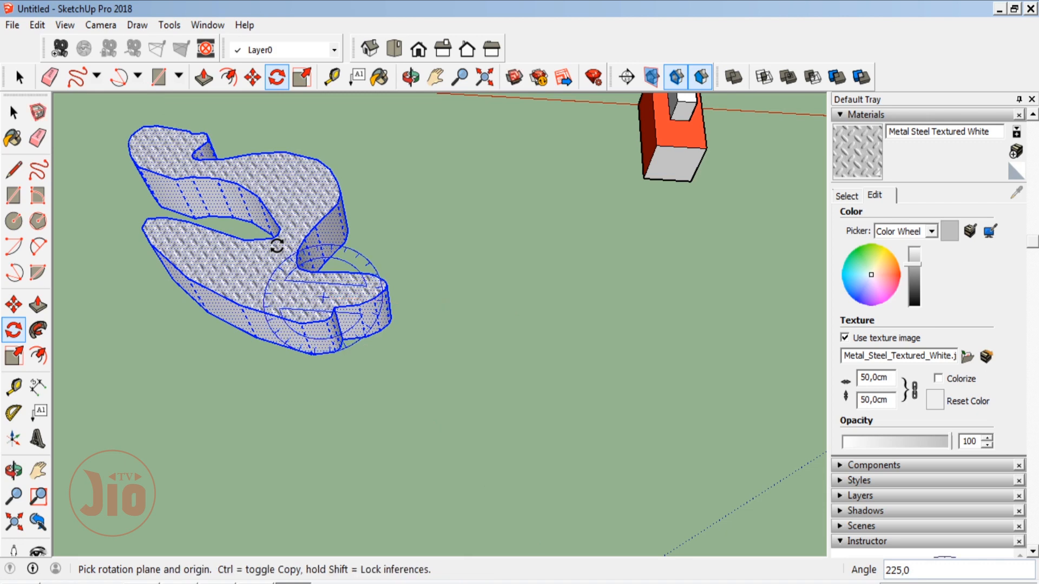
# From a low side view, rotate the curved solid 180° in the upright plane of its front side face.
pyautogui.scroll(-4, 473, 385)
pyautogui.scroll(3, 461, 368)
pyautogui.scroll(2, 461, 368)
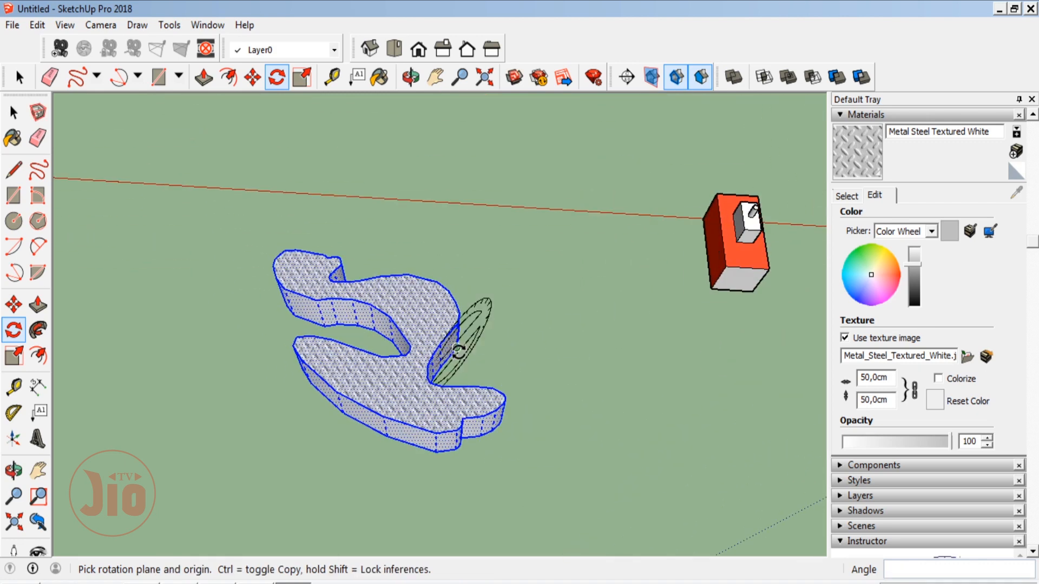
pyautogui.click(13, 470)
pyautogui.moveTo(379, 380); pyautogui.dragTo(373, 218)
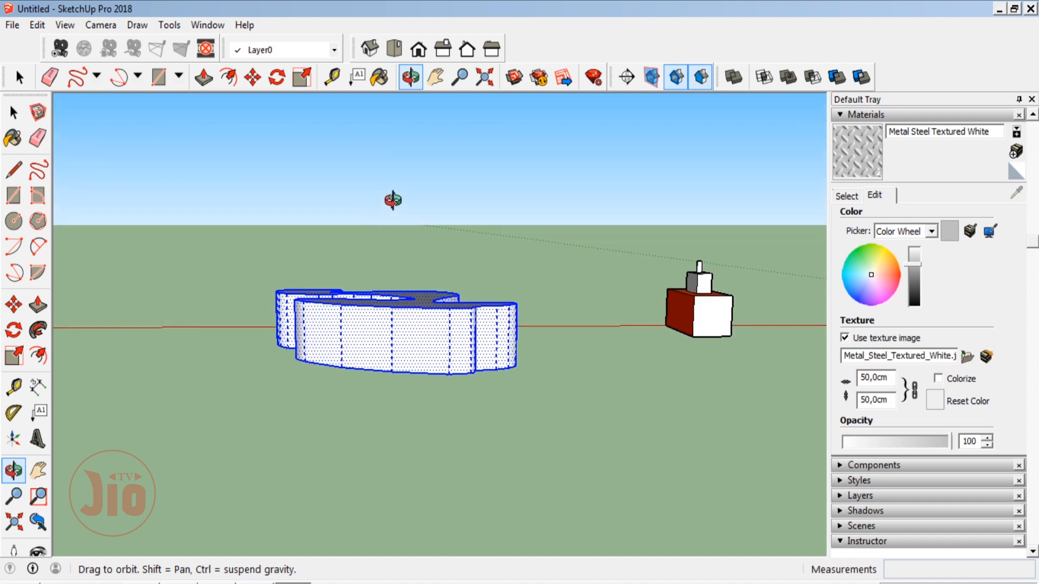
pyautogui.click(15, 330)
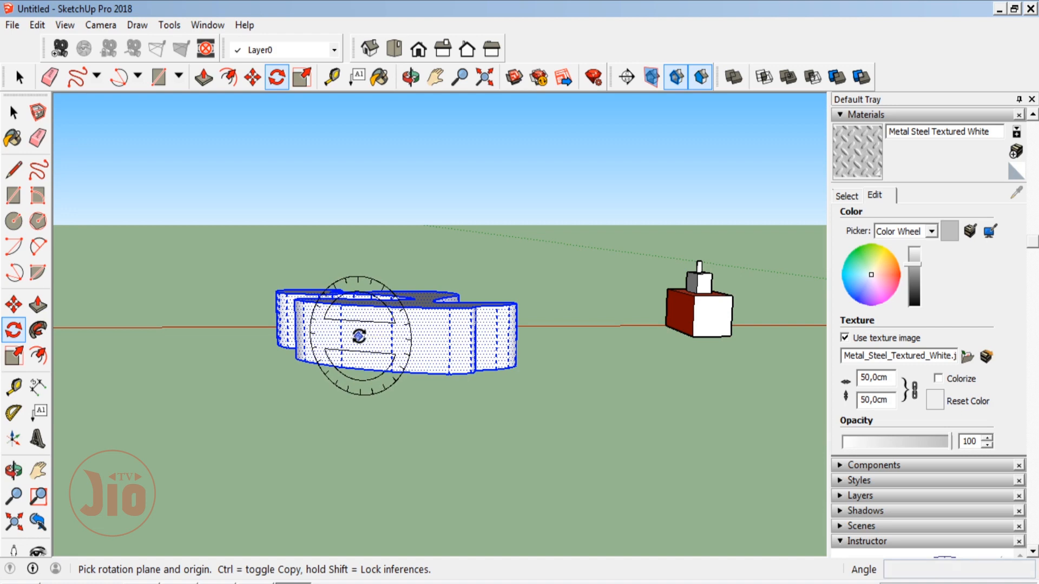
pyautogui.click(359, 337)
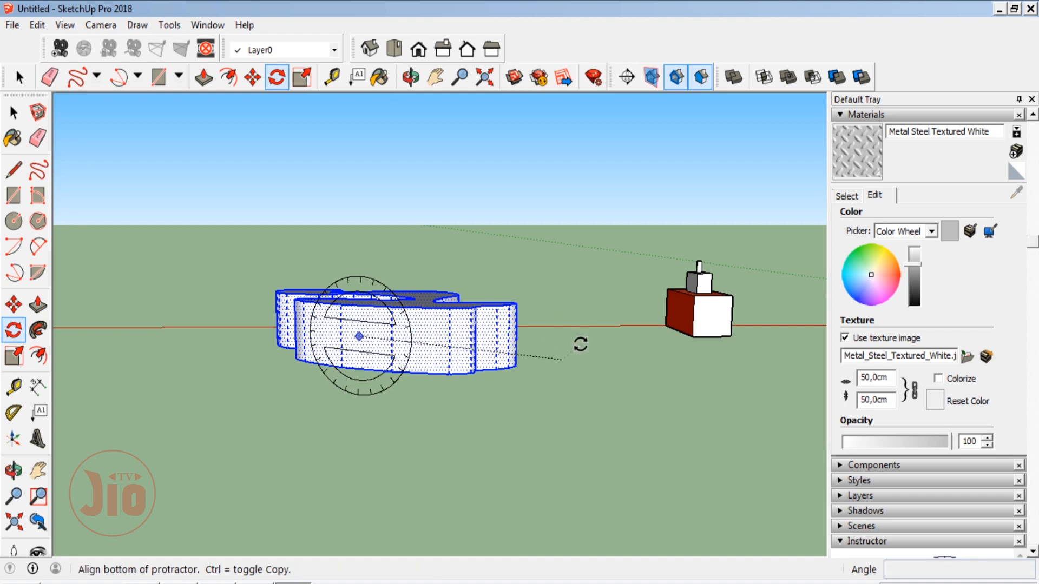
pyautogui.click(580, 344)
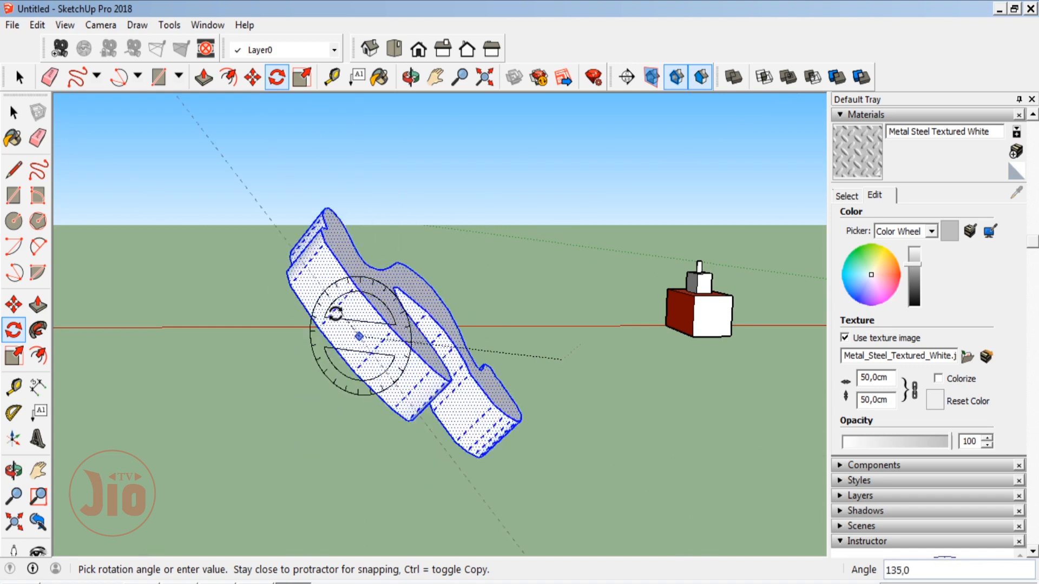
pyautogui.click(326, 332)
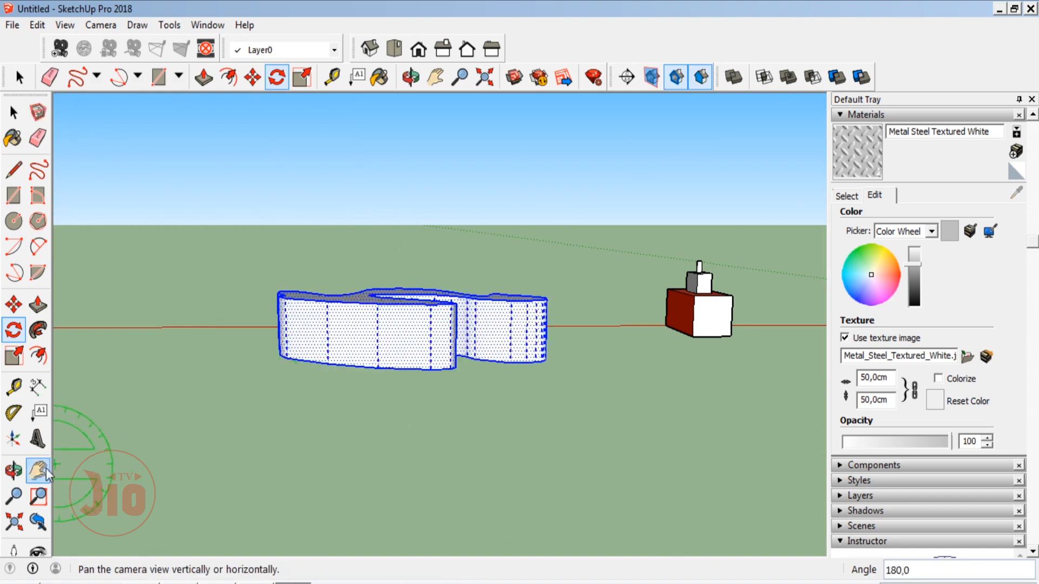
# Preview the Rotate protractor at the solid's front side edge with its plane locked to the different axes and parallel to the face.
pyautogui.click(13, 471)
pyautogui.click(14, 330)
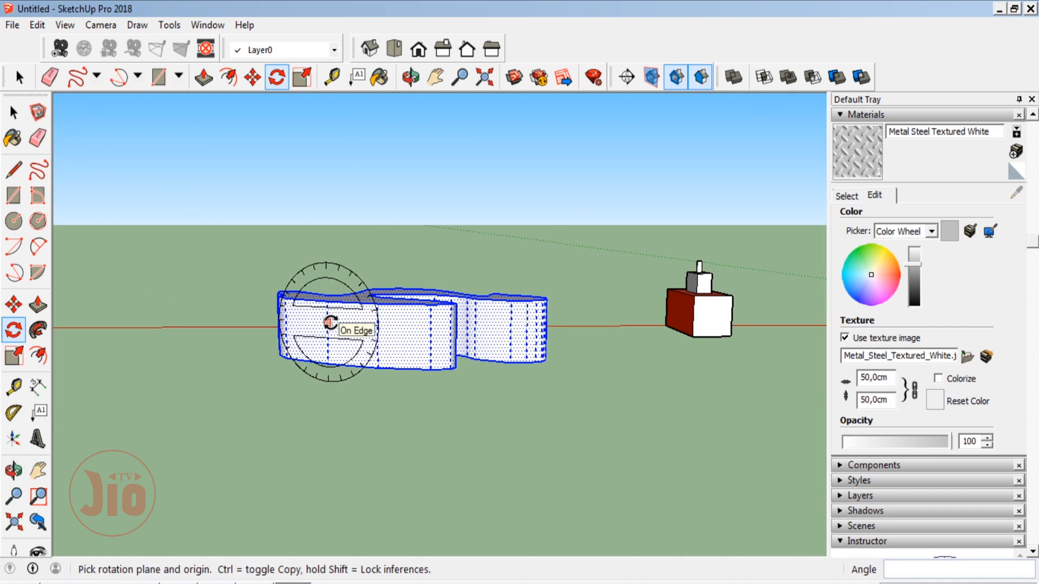
pyautogui.press('Up')
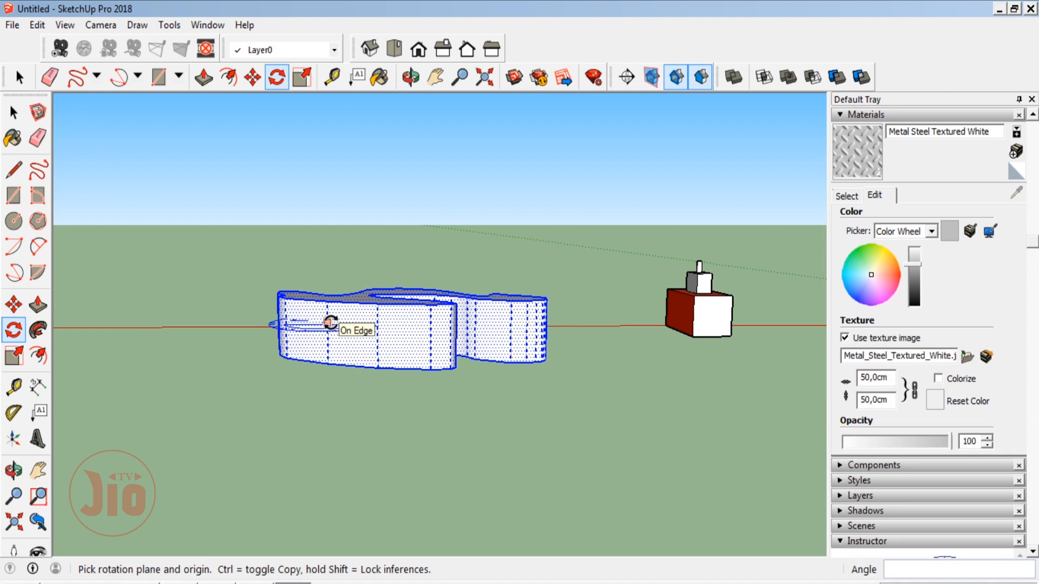
pyautogui.press('Down')
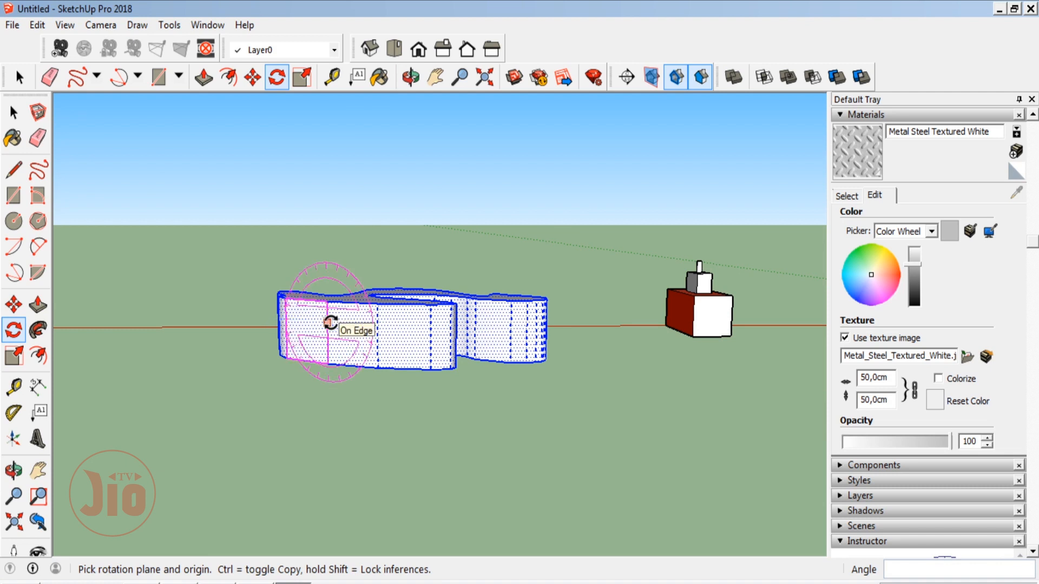
pyautogui.press('Right')
pyautogui.press('Right')
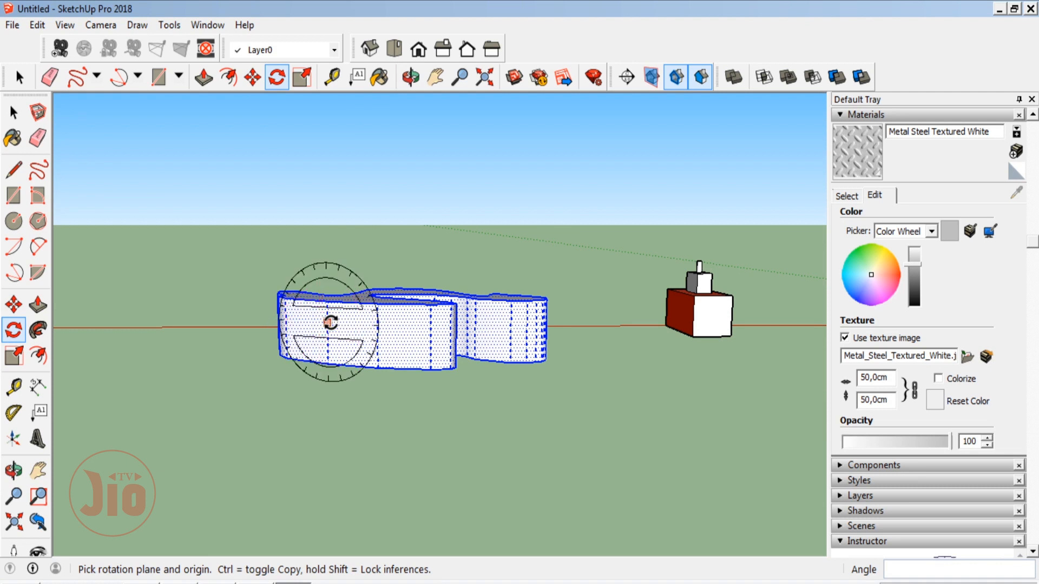
pyautogui.press('Left')
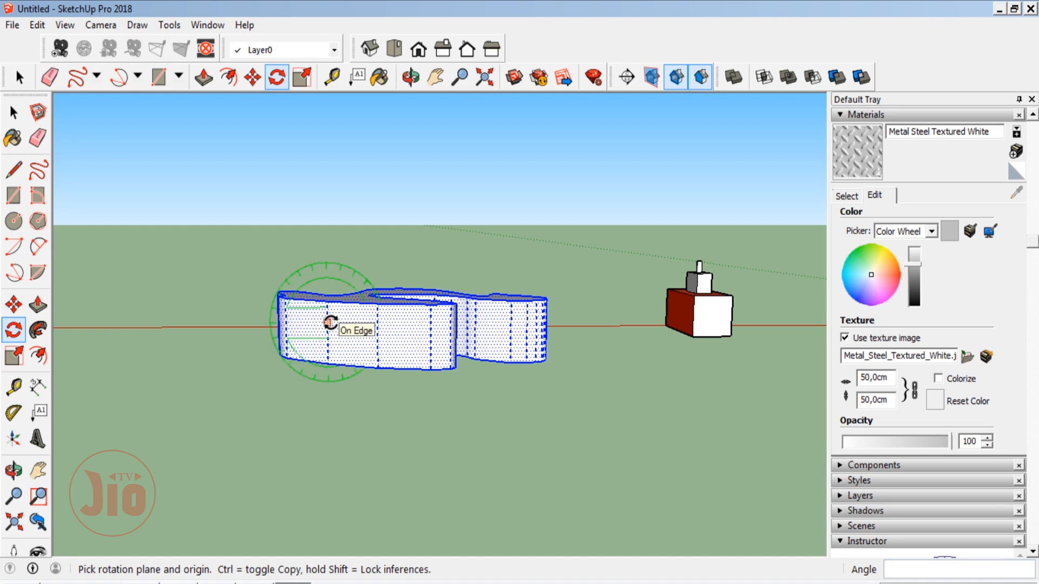
pyautogui.press('Down')
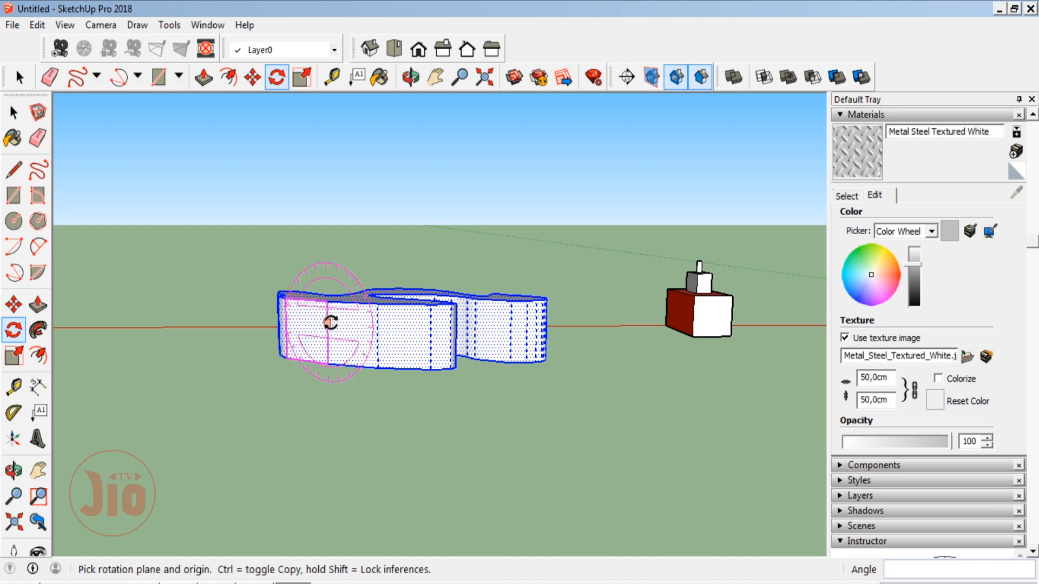
# Rotate the curved solid about 24.9° around its front side edge point with the rotation locked to the red axis.
pyautogui.press('Right')
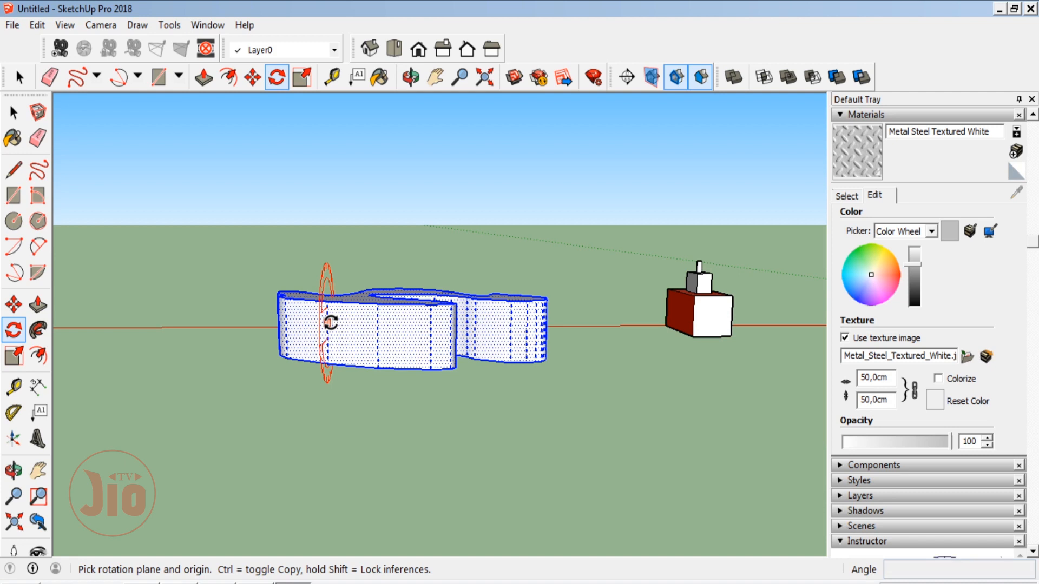
pyautogui.click(328, 323)
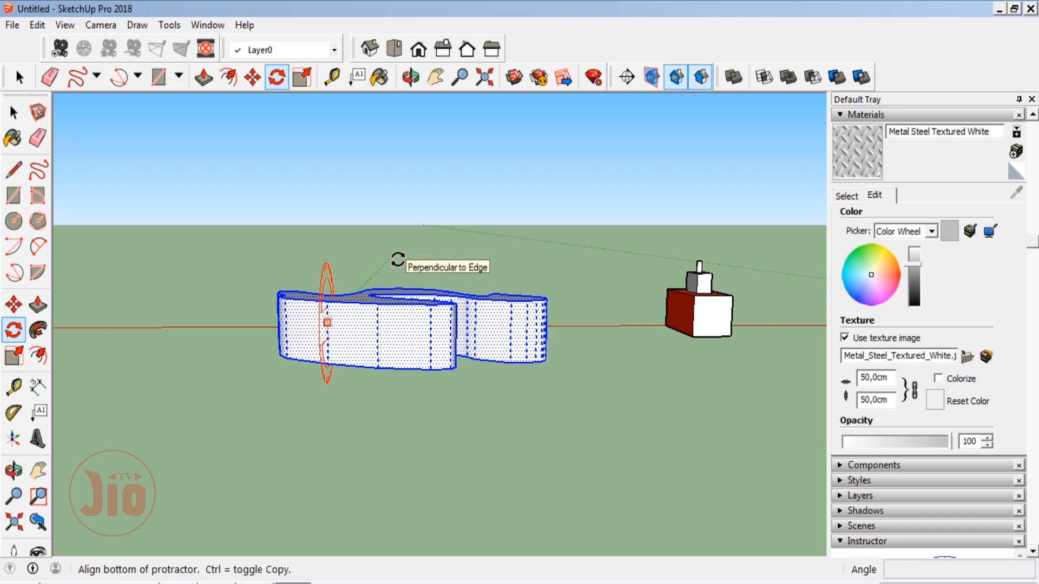
pyautogui.click(398, 259)
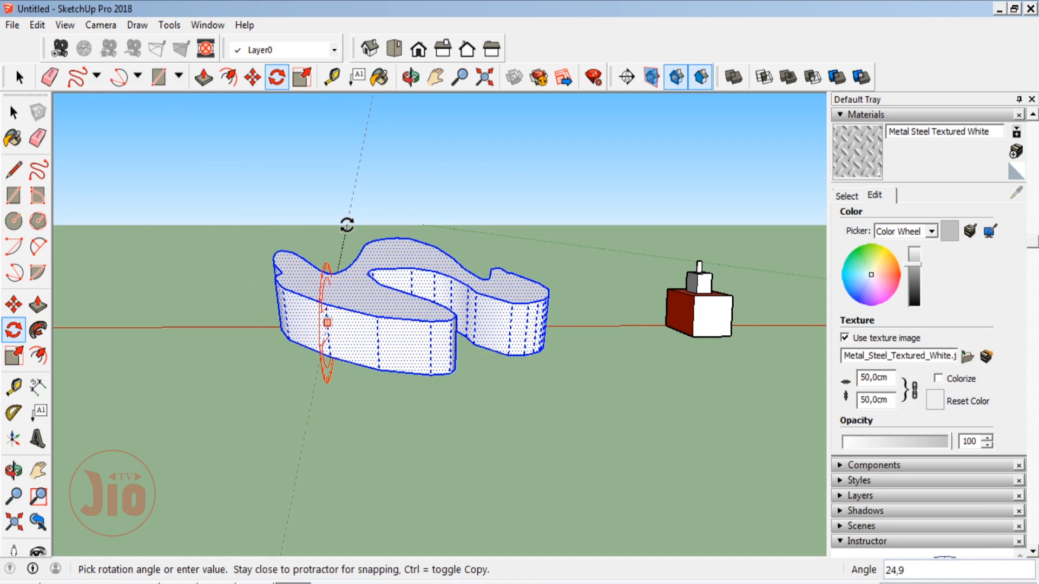
pyautogui.click(347, 225)
# Rotate the tilted solid 15° in its front side face's plane, around the midpoint of a top edge segment.
pyautogui.click(14, 471)
pyautogui.moveTo(340, 308); pyautogui.dragTo(332, 371)
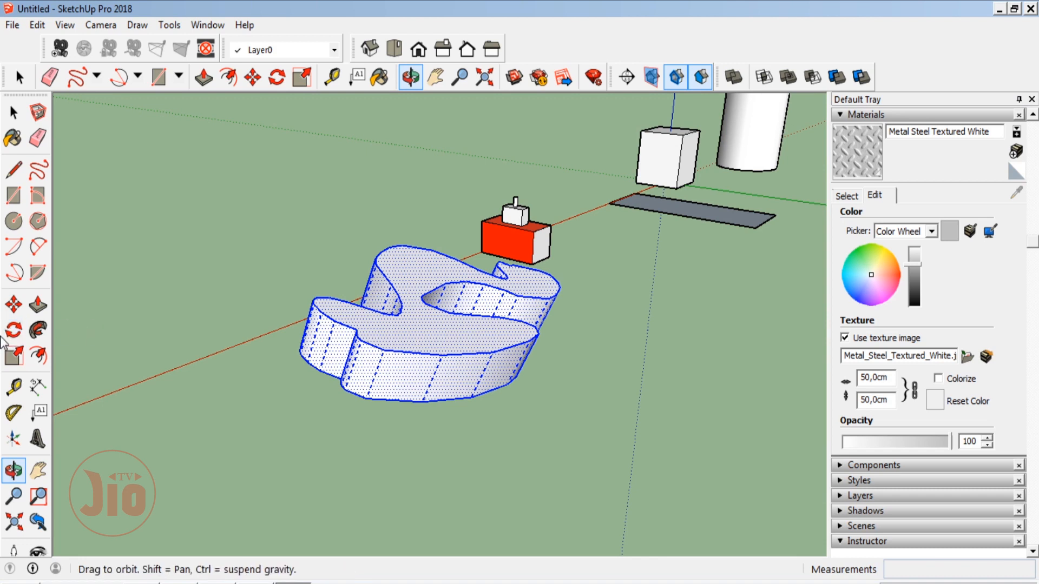
pyautogui.press('q')
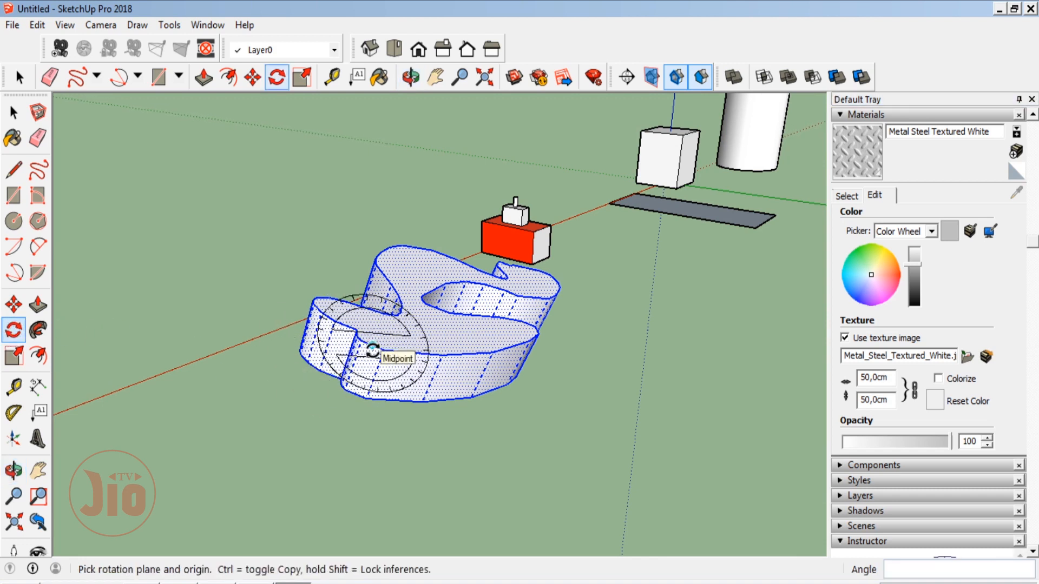
pyautogui.click(372, 347)
pyautogui.click(587, 431)
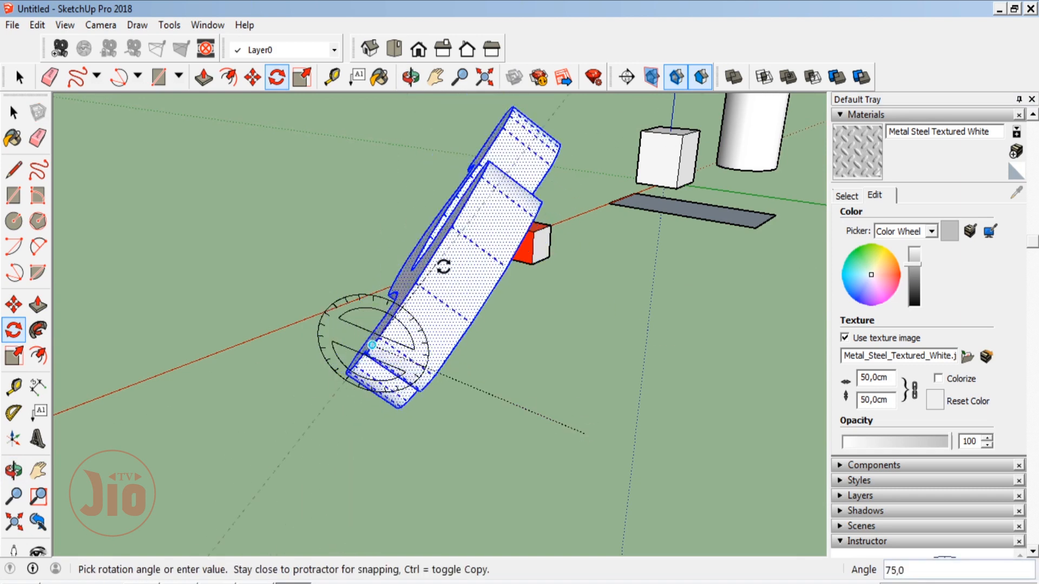
pyautogui.click(494, 362)
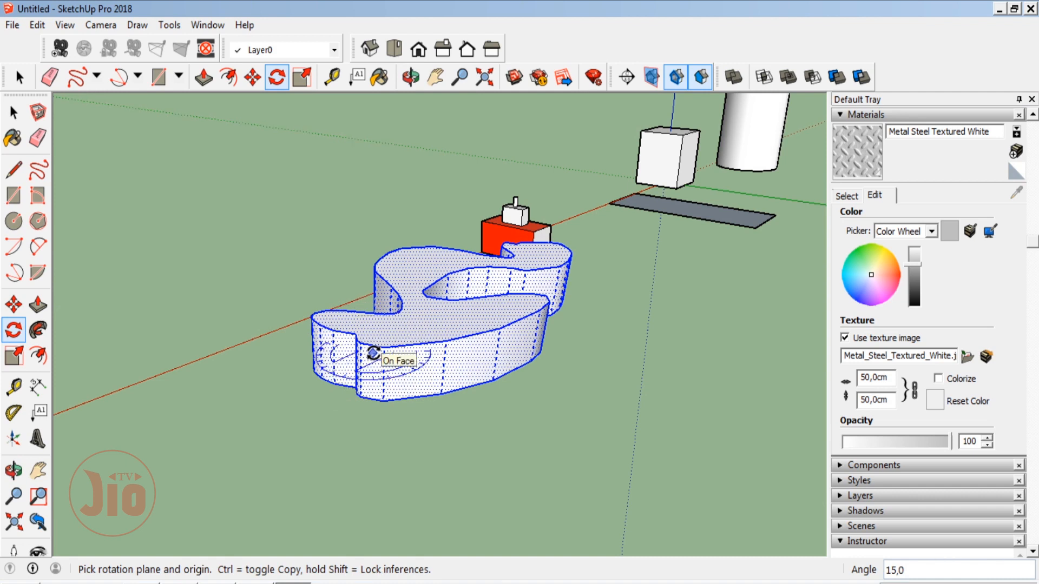
# Try the rotation plane locked to the red and green axes on the solid's front side face, and restart Rotate.
pyautogui.press('Right')
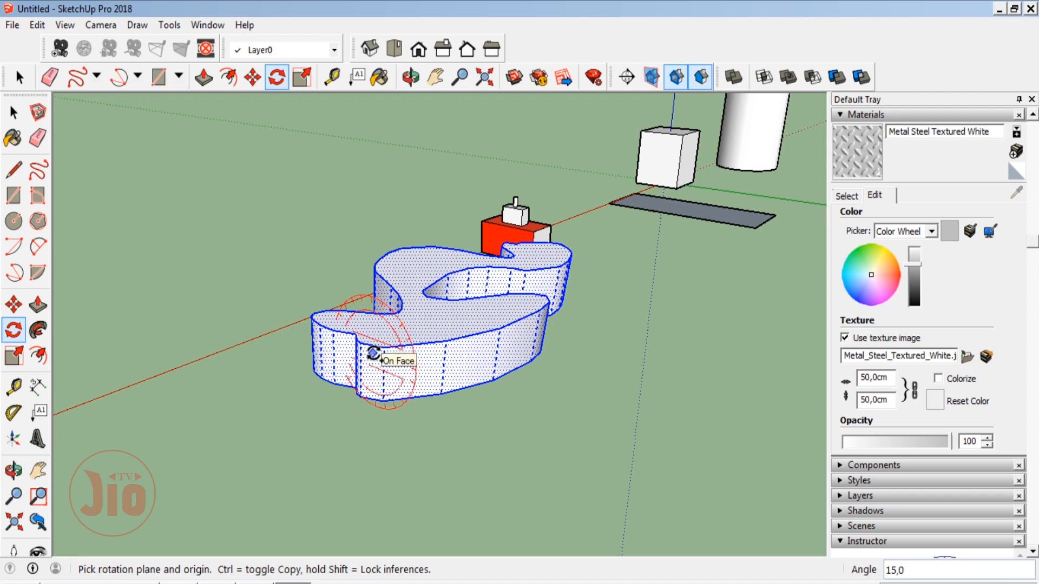
pyautogui.press('Left')
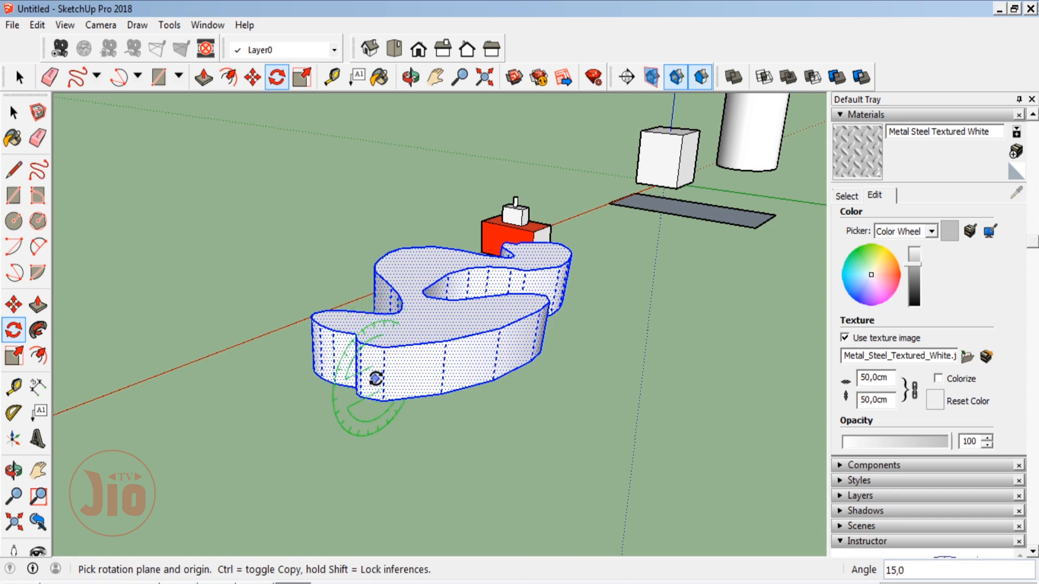
pyautogui.click(13, 330)
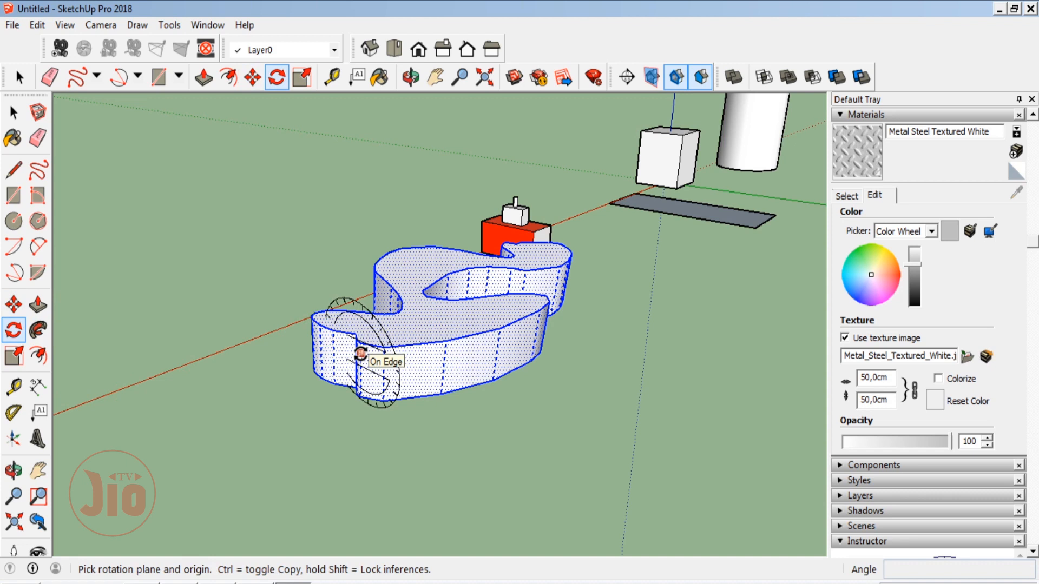